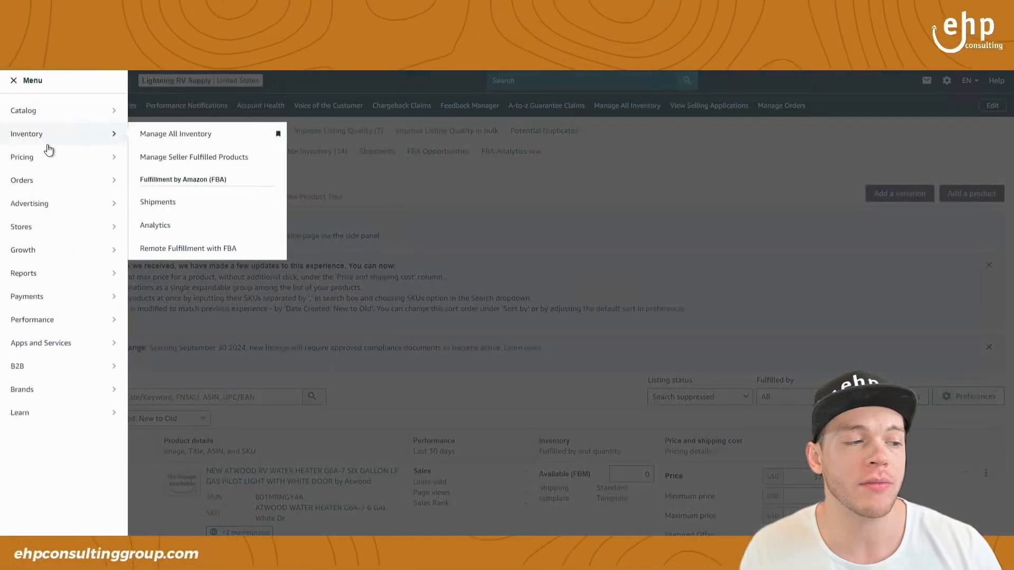
Step: Check the listing status filter options and review the search suppressed listings in Manage All Inventory
left_click(671, 257)
scroll(692, 274, "down", 1)
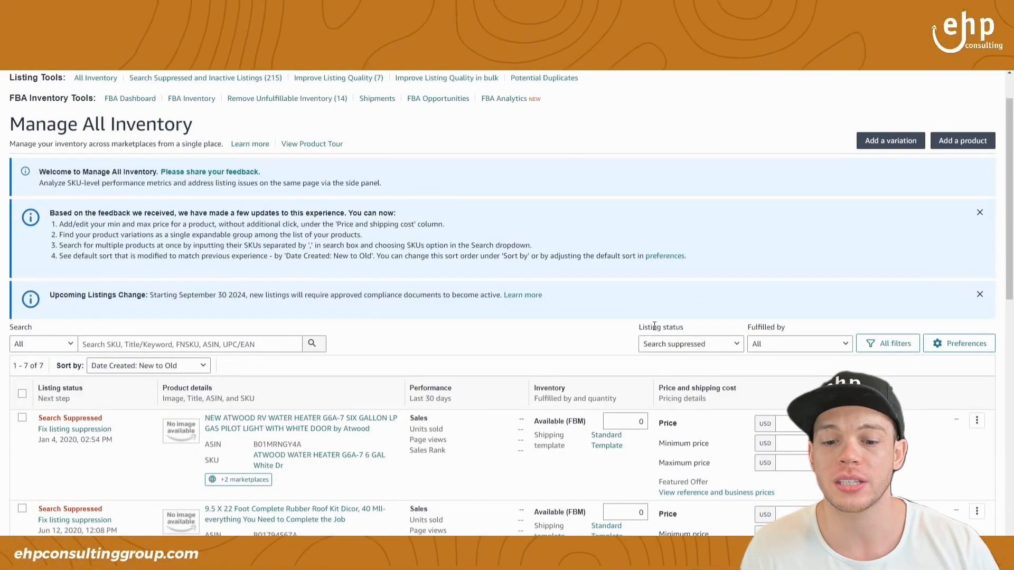
left_click(672, 346)
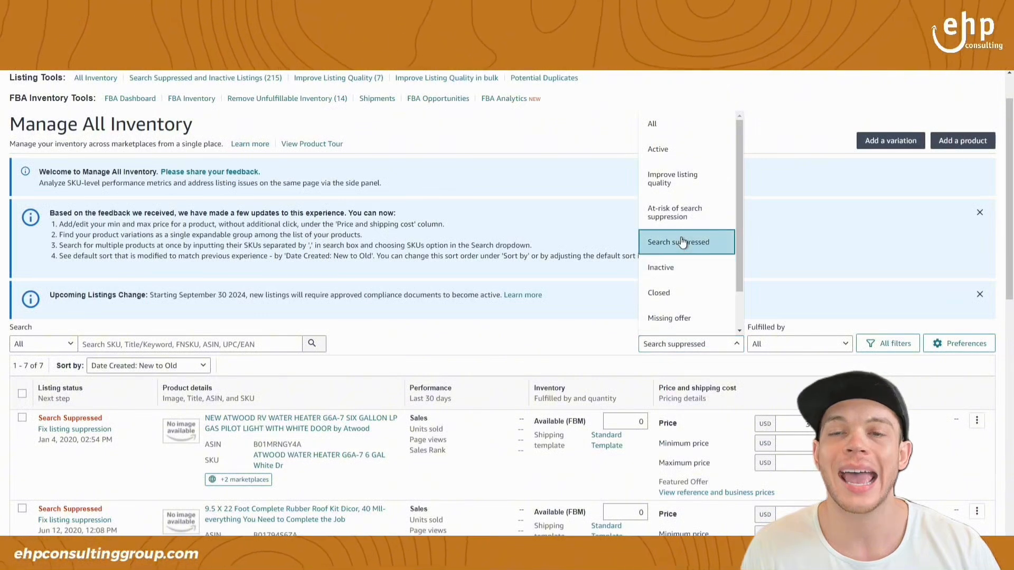
left_click(610, 310)
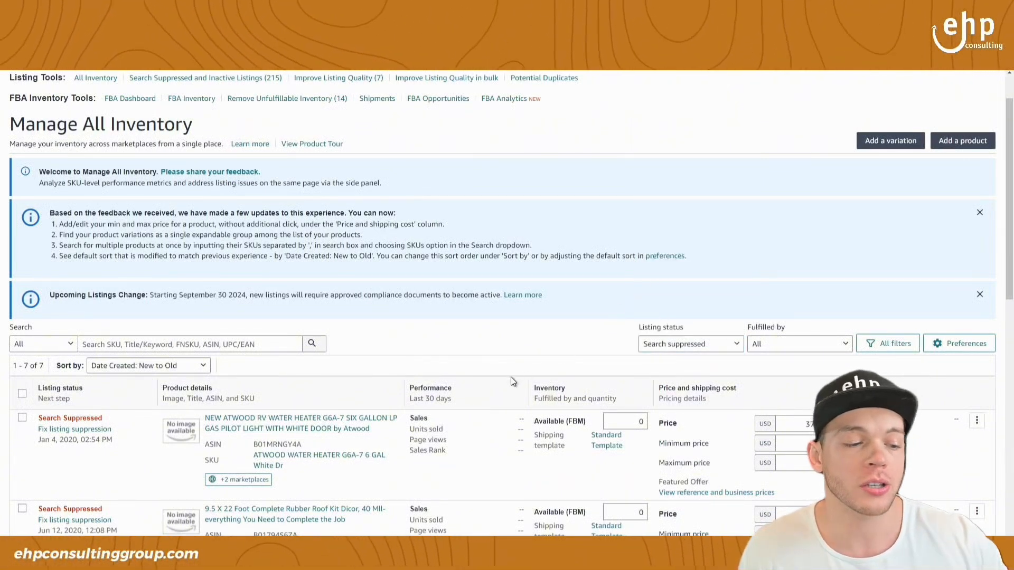
scroll(511, 376, "down", 1)
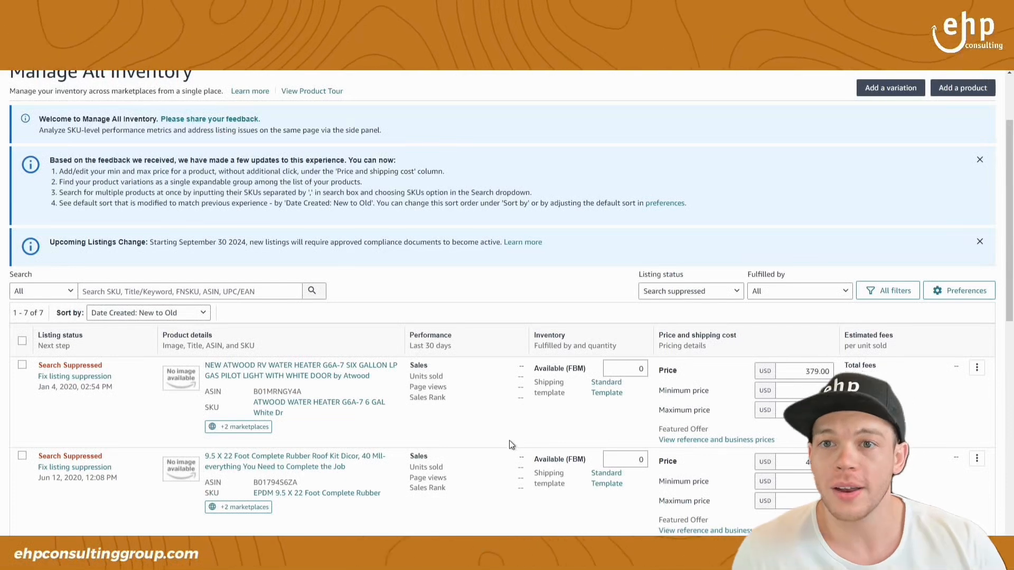
Step: Look up the first suppressed listing's ASIN, B01MRNGY4A, in the Amazon storefront search
double_click(269, 392)
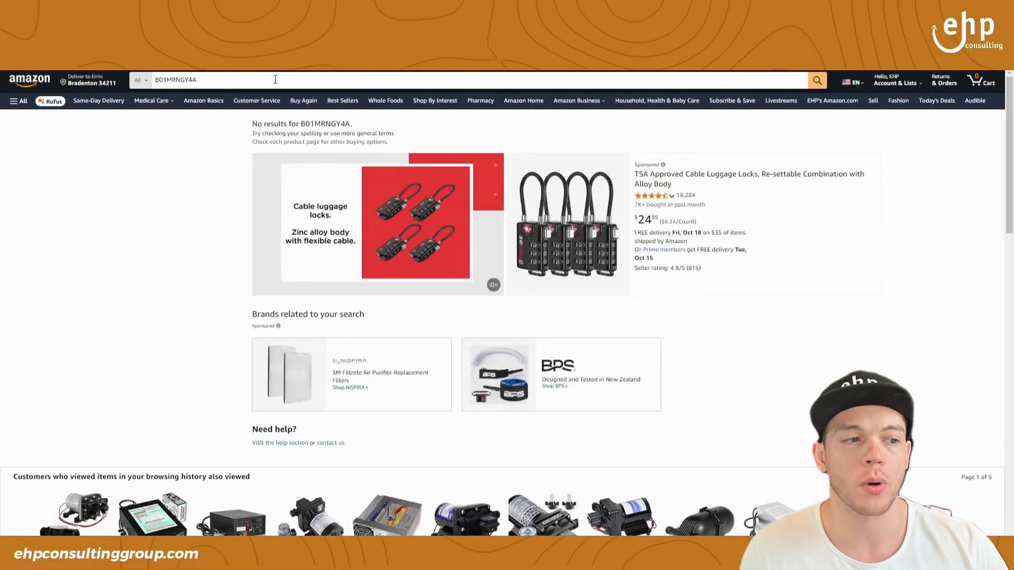
left_click(275, 80)
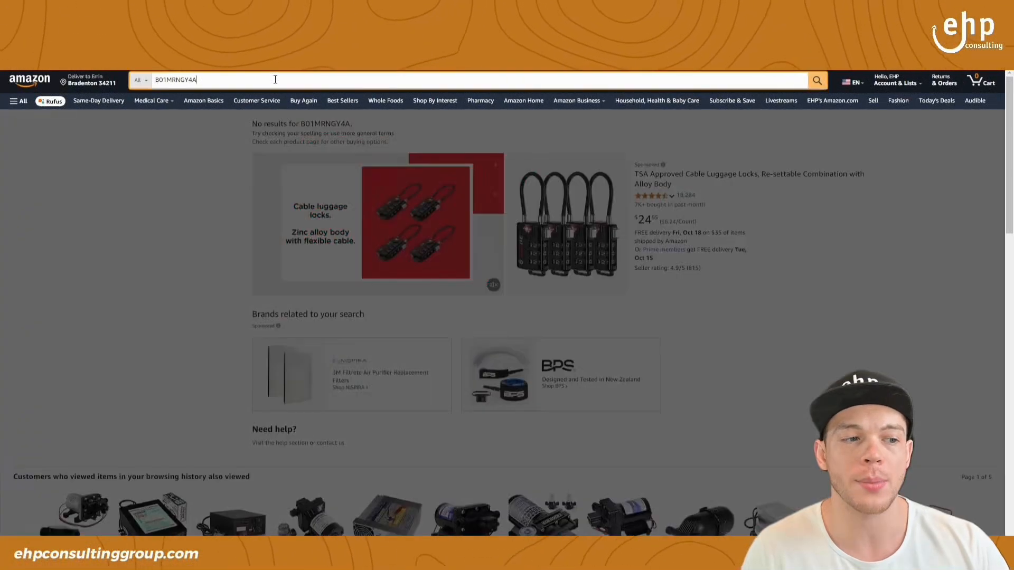
double_click(275, 79)
left_click(275, 79)
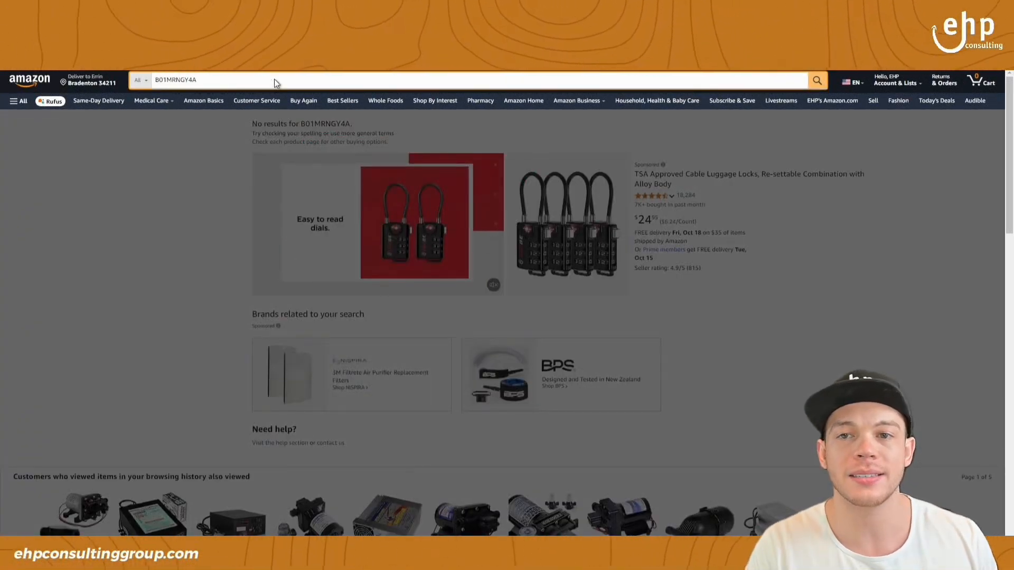
key("Return")
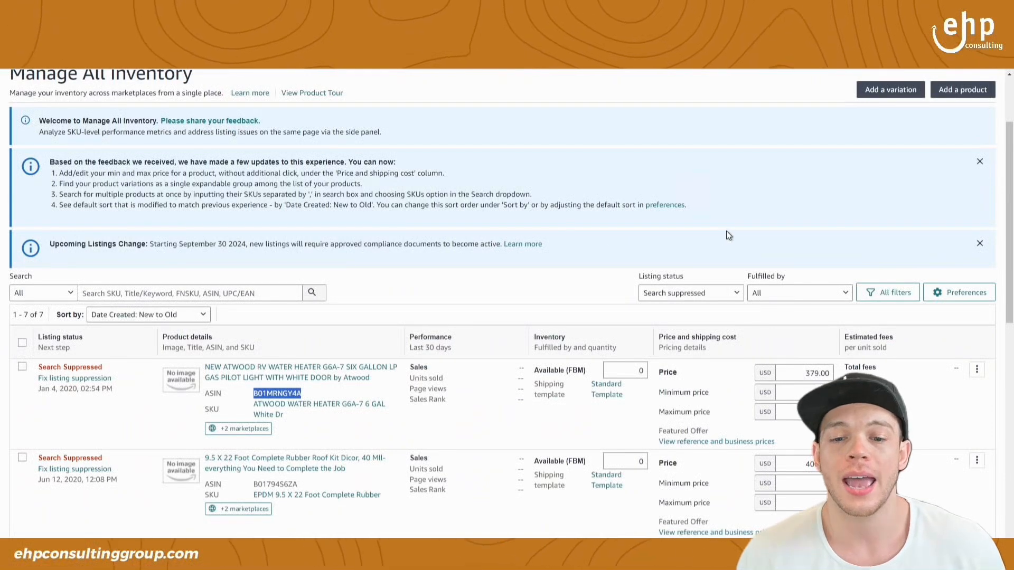
Step: Return to Manage All Inventory in Seller Central and open the listing suppression fix for the first suppressed product
left_click(729, 229)
scroll(730, 228, "down", 1)
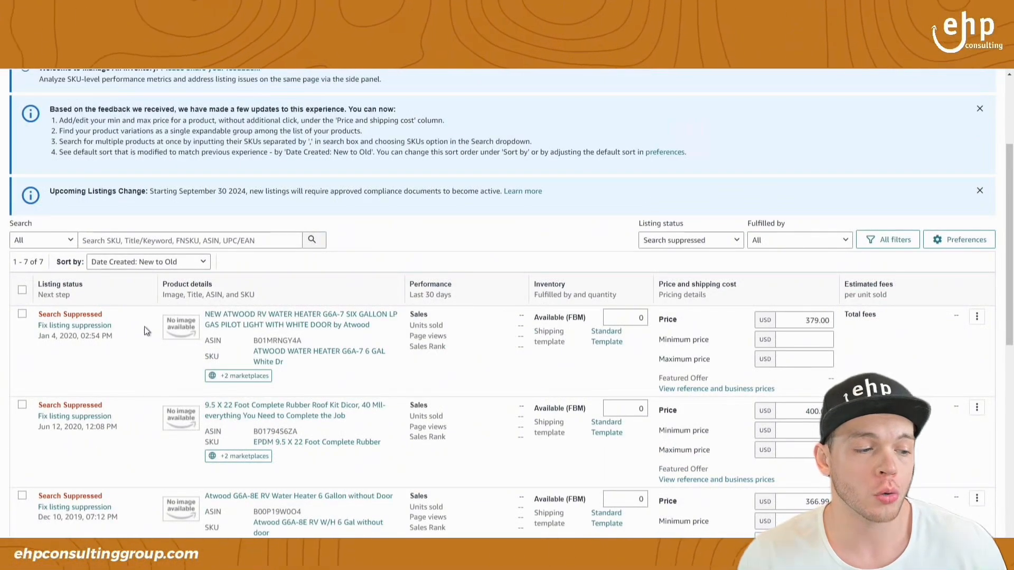
left_click(73, 325)
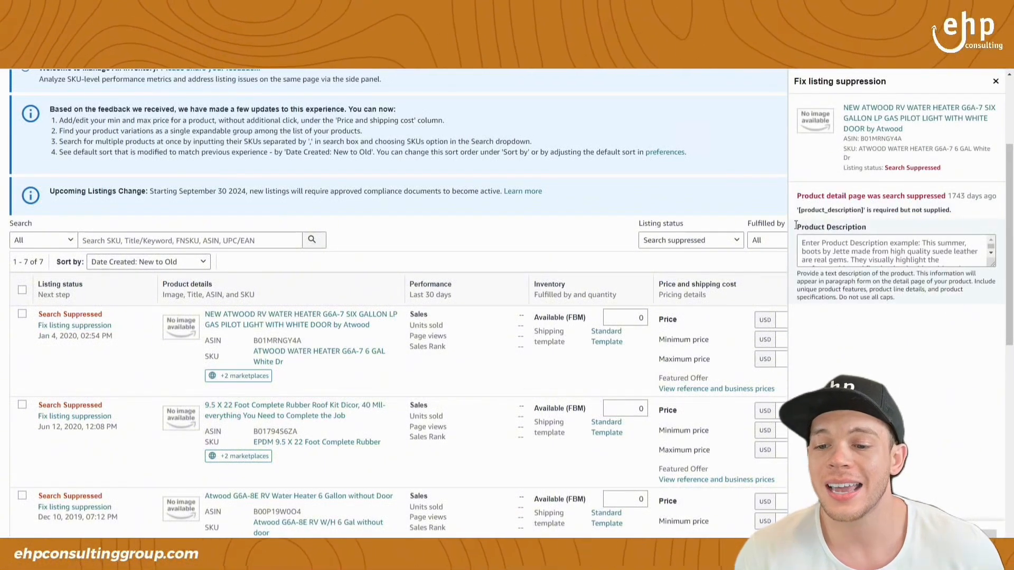
Step: Enter "New!! Ahaaha this is the best product description in the world" as the missing product description
left_click_drag(796, 226, 873, 243)
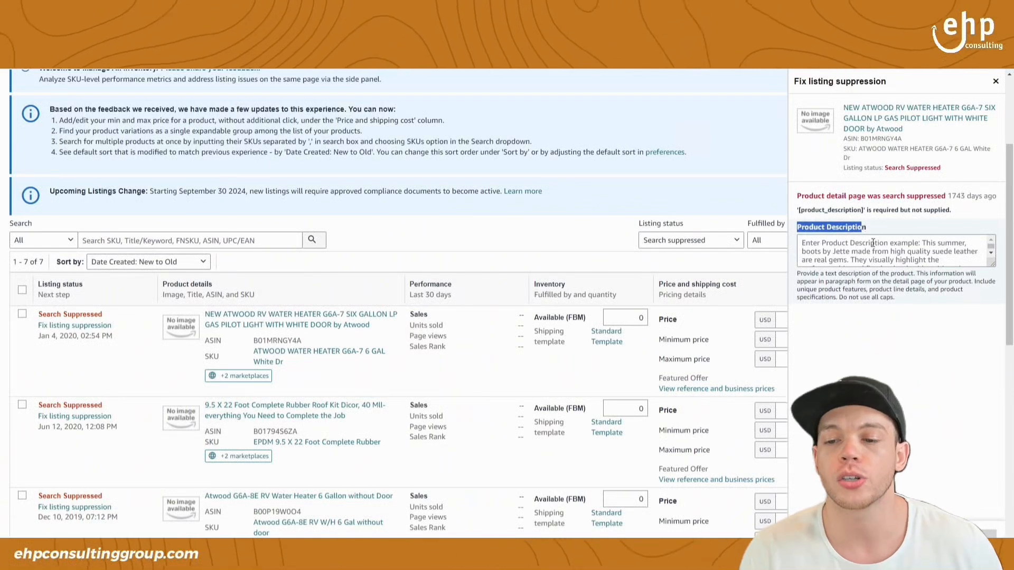
left_click(873, 243)
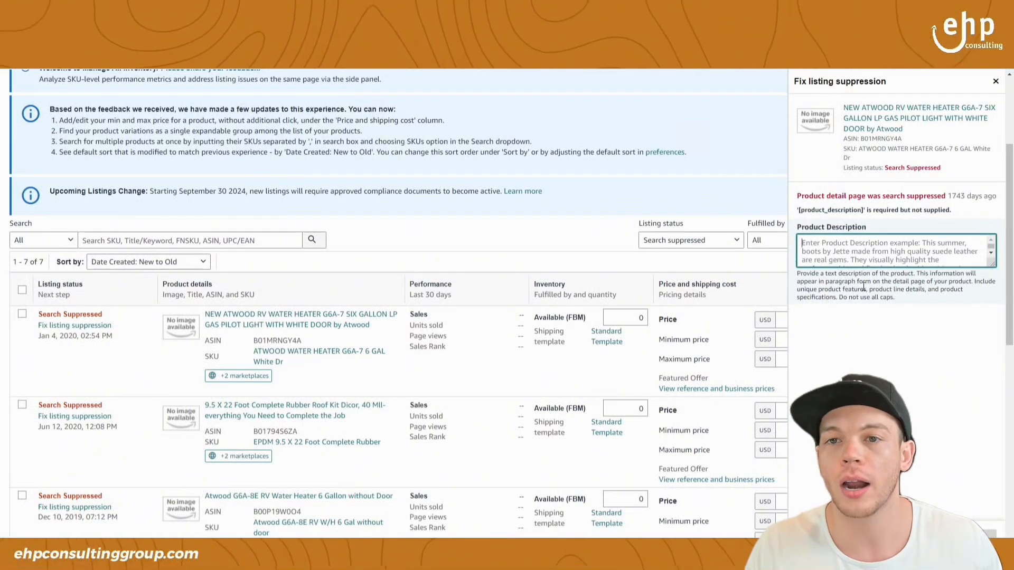
type("New")
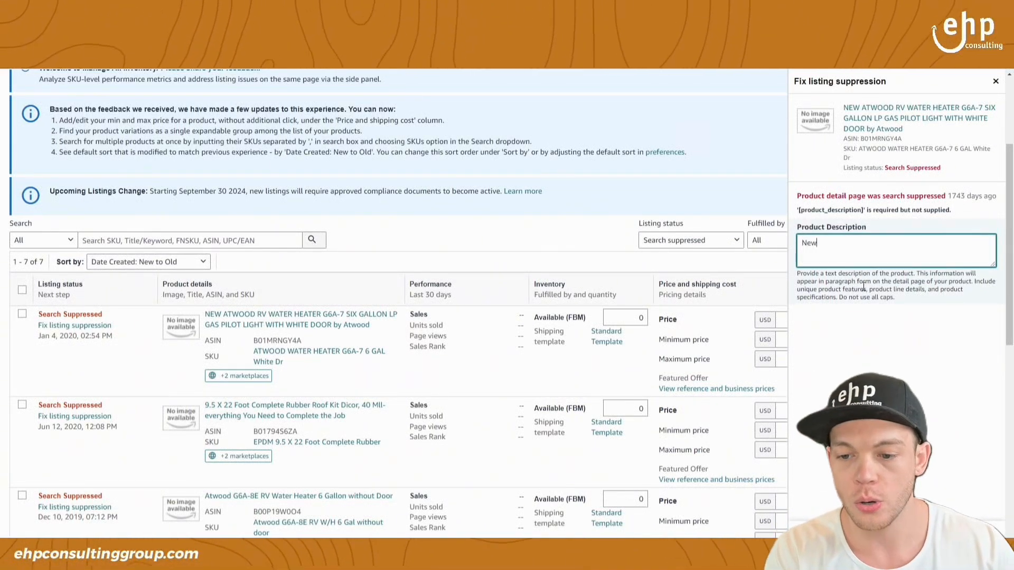
type("!! Ahaaha this")
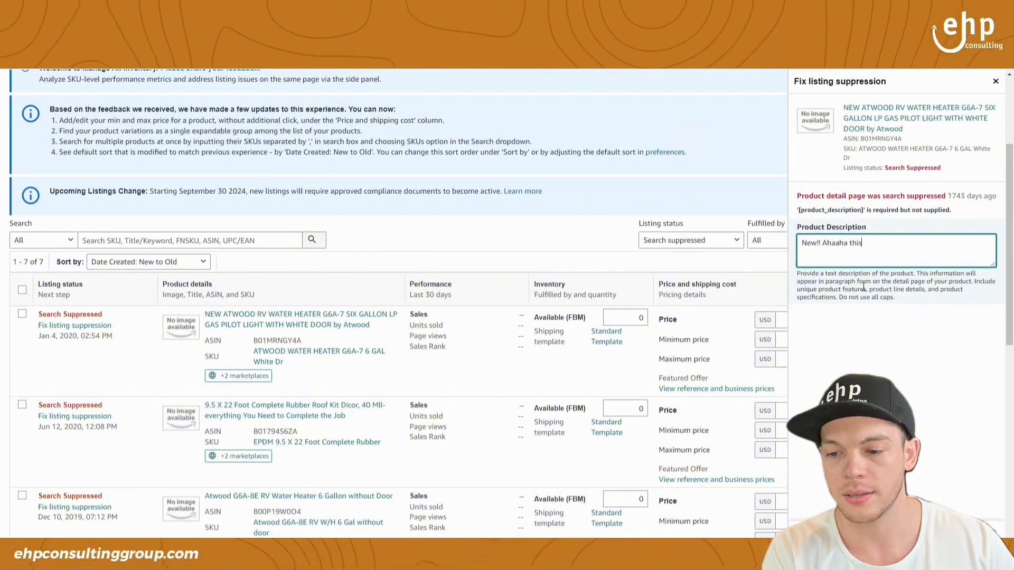
type(" is the best product ")
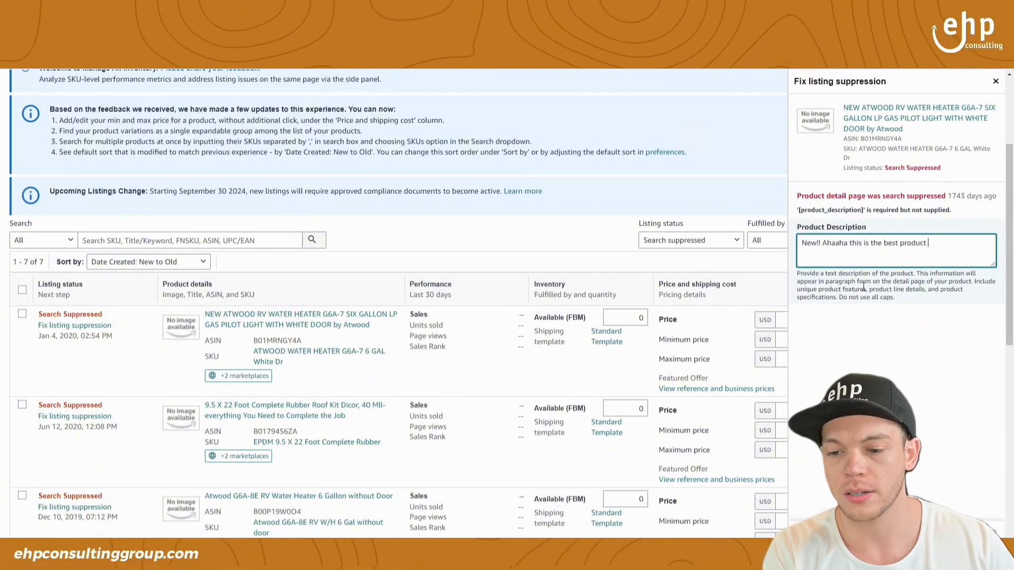
type("description int h w")
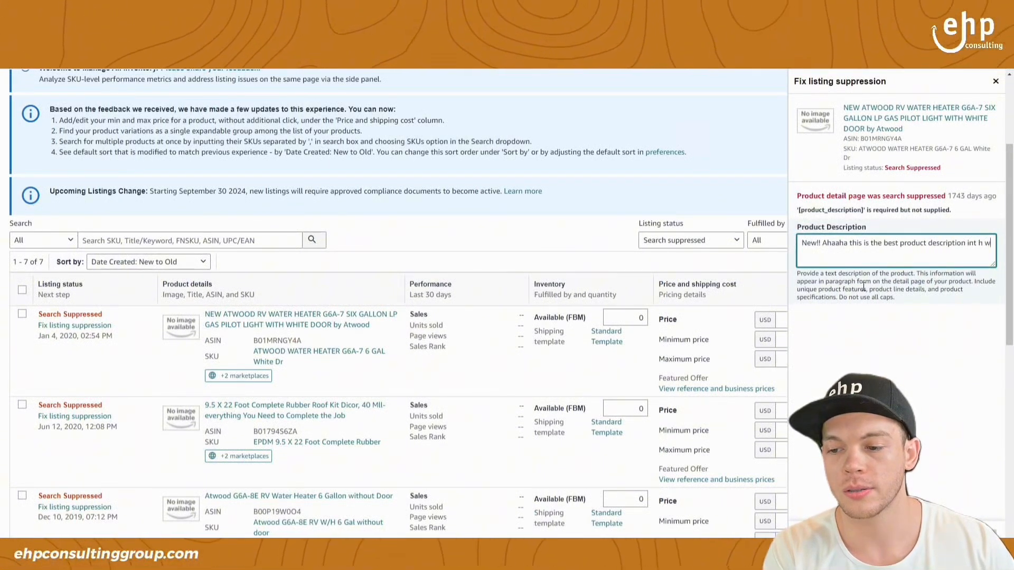
key("BackSpace")
type("t")
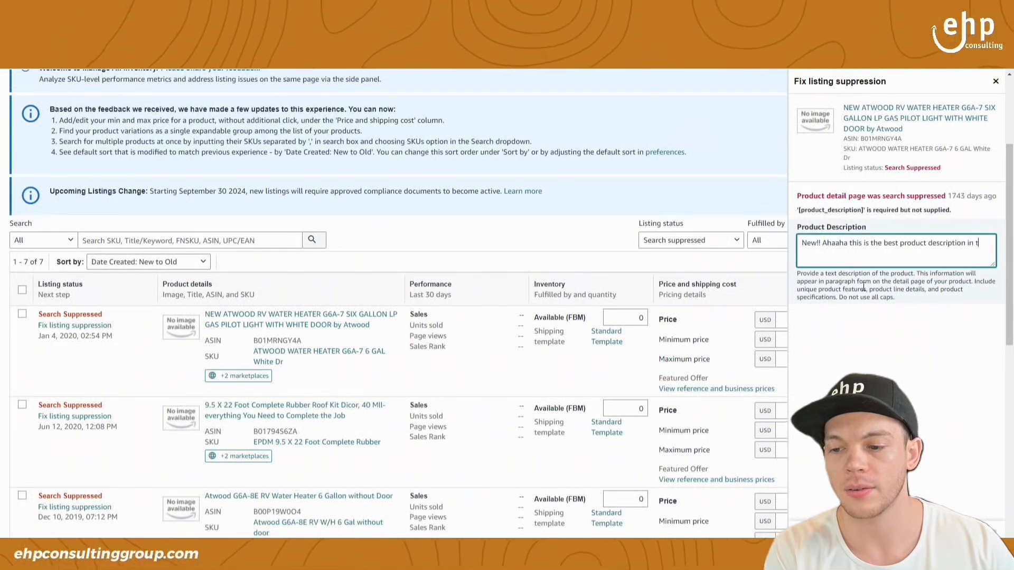
type("he world")
left_click(925, 413)
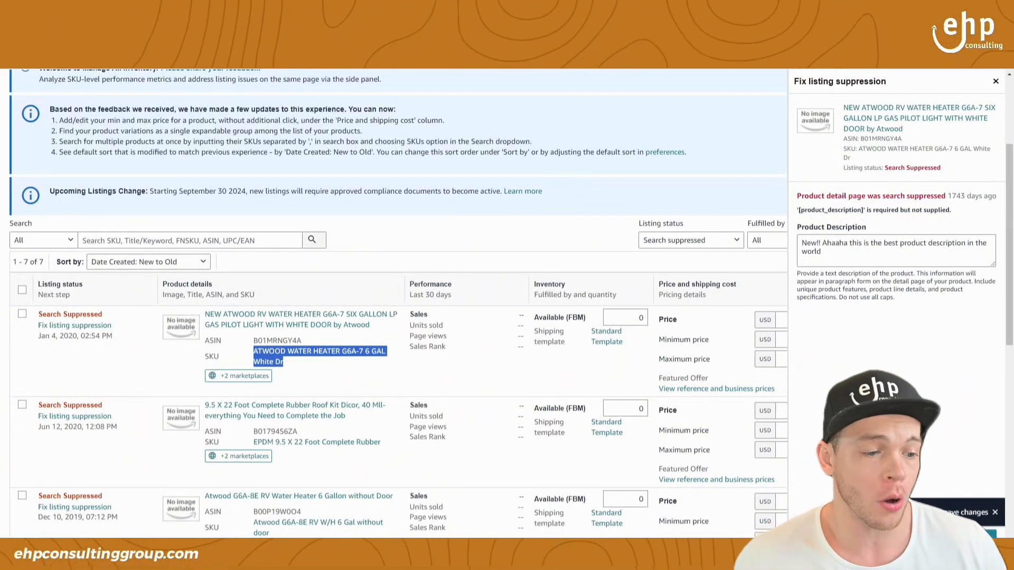
left_click(476, 319)
scroll(475, 319, "up", 3)
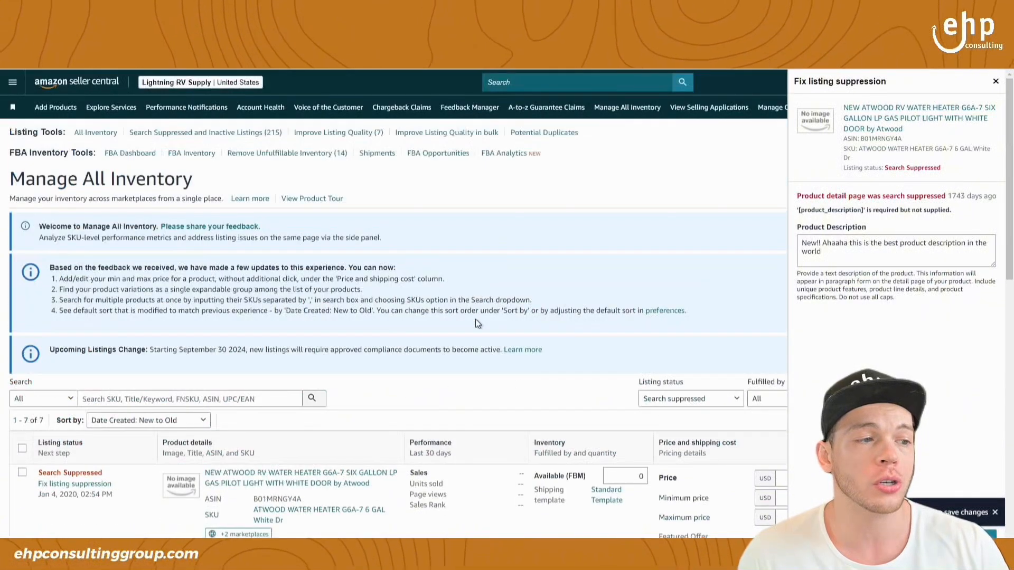
left_click(14, 83)
mouse_move(32, 118)
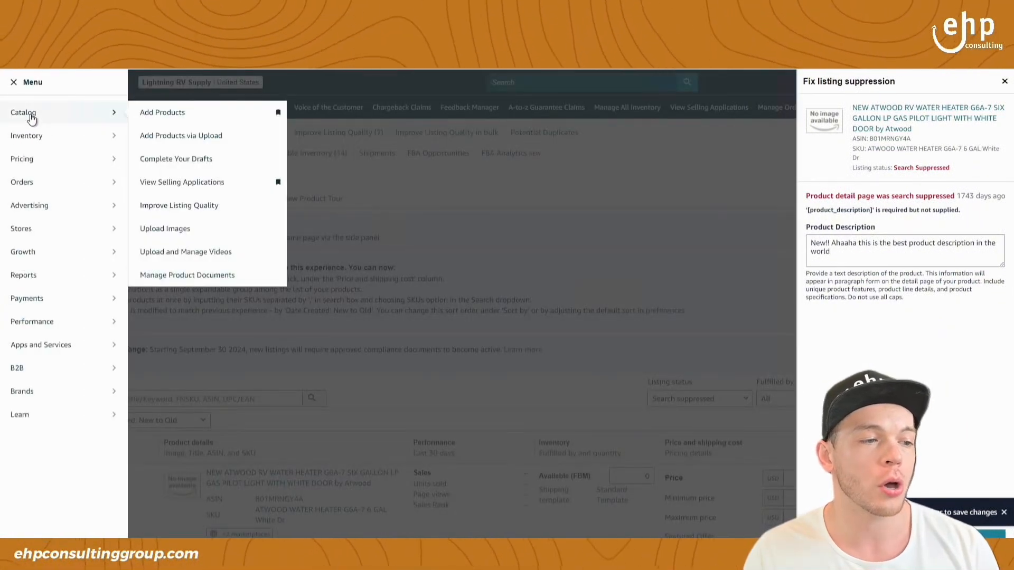
mouse_move(55, 138)
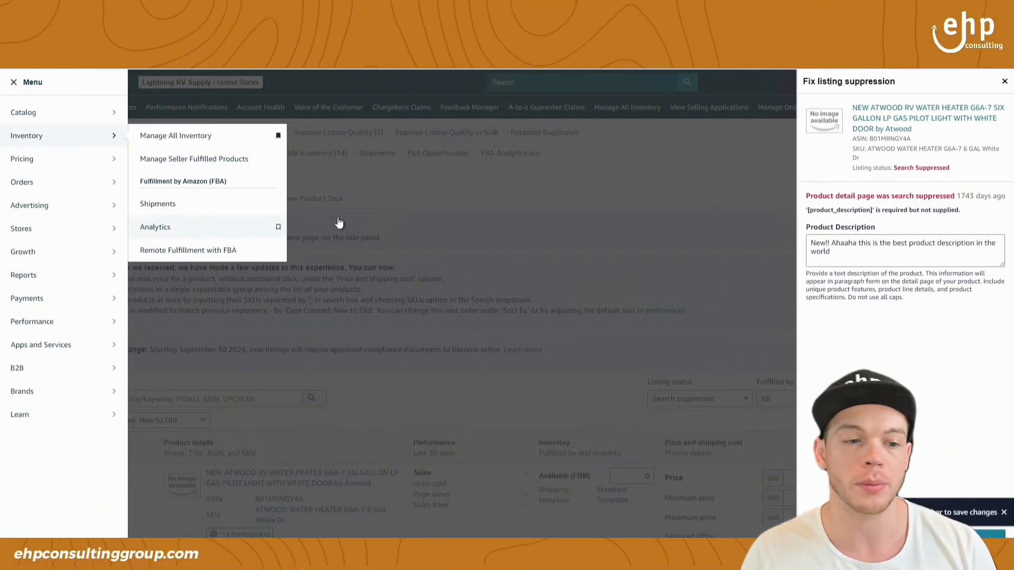
left_click(589, 157)
Step: Search Seller Central for "inventory report" and open the Inventory Reports page
left_click(566, 84)
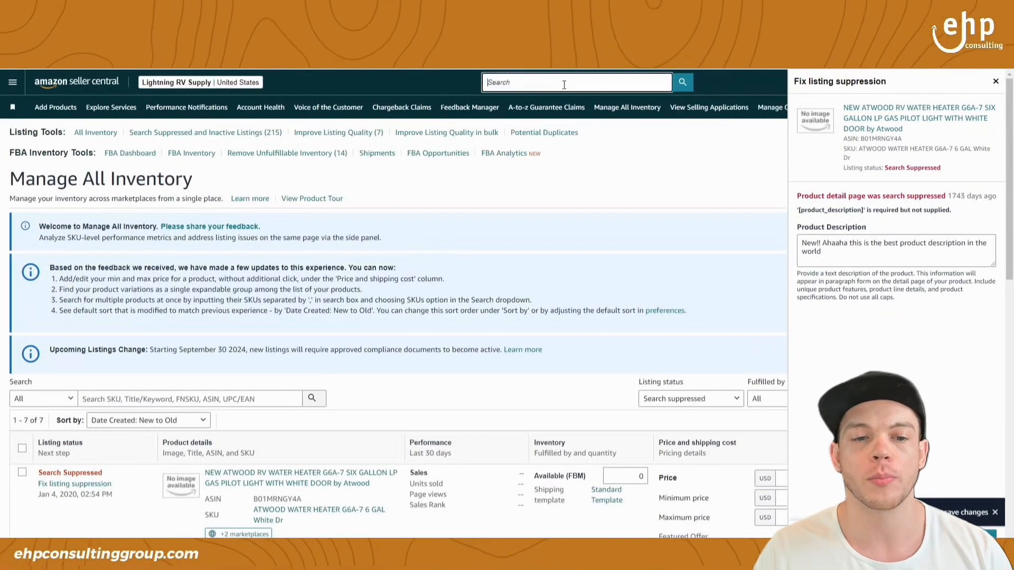
type("Invetroy ")
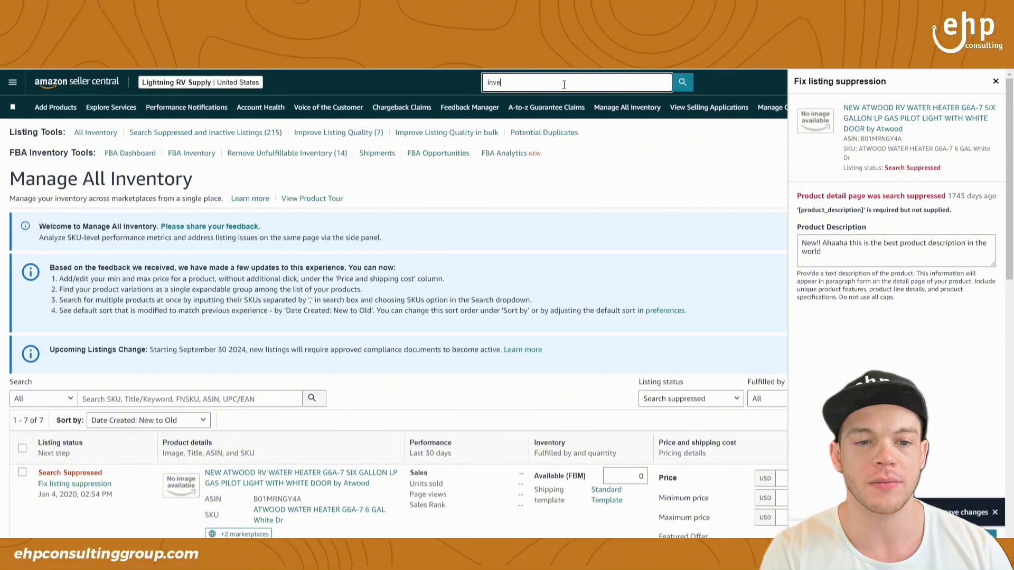
type("report")
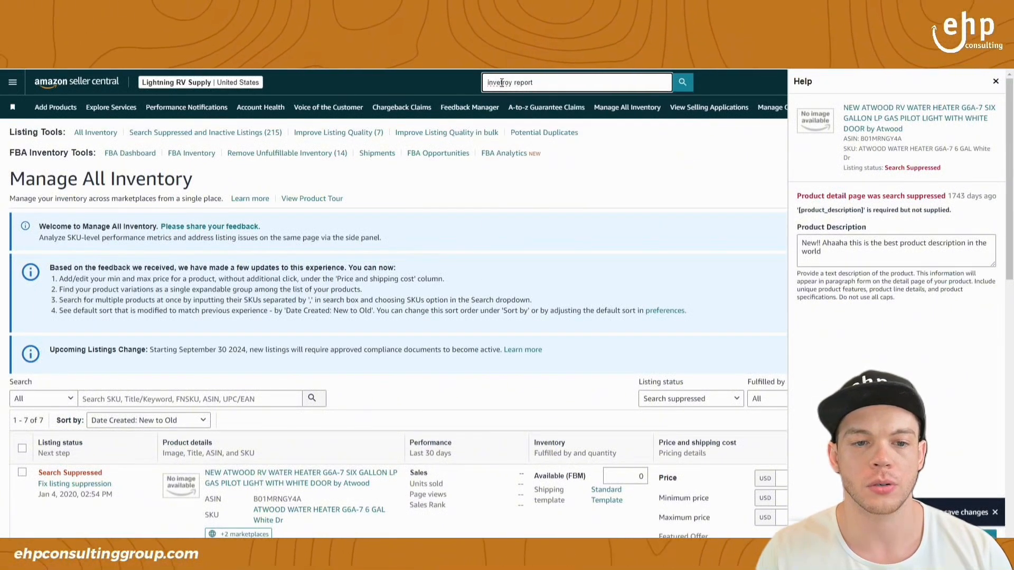
key("Return")
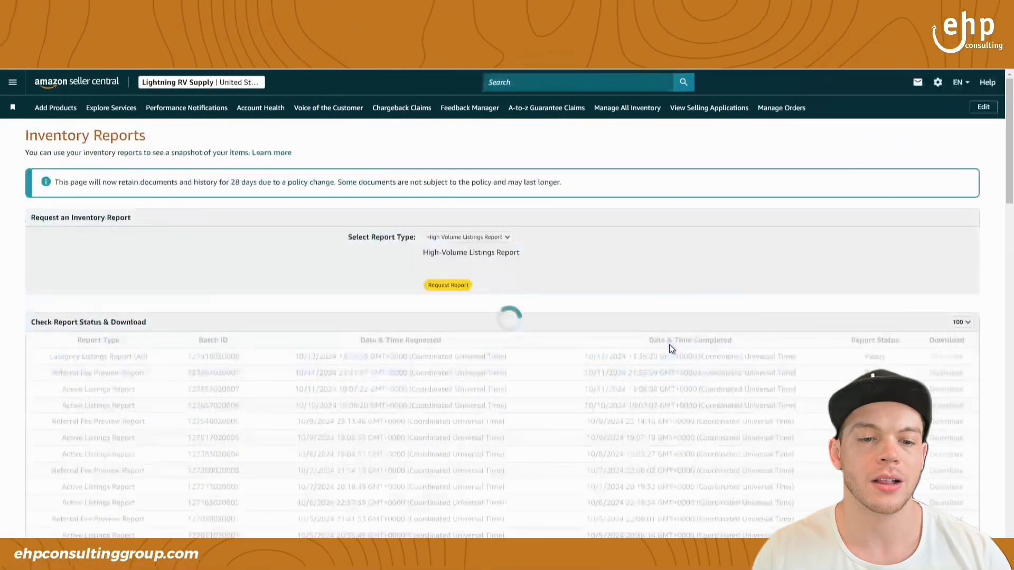
Step: Choose Category Listings Report as the type of inventory report to request
left_click(498, 242)
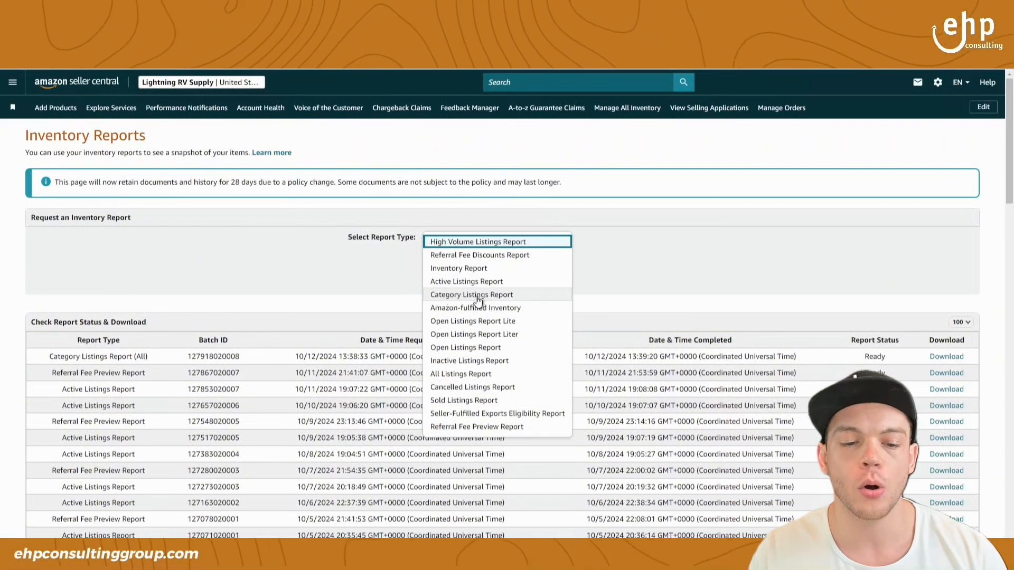
left_click(558, 295)
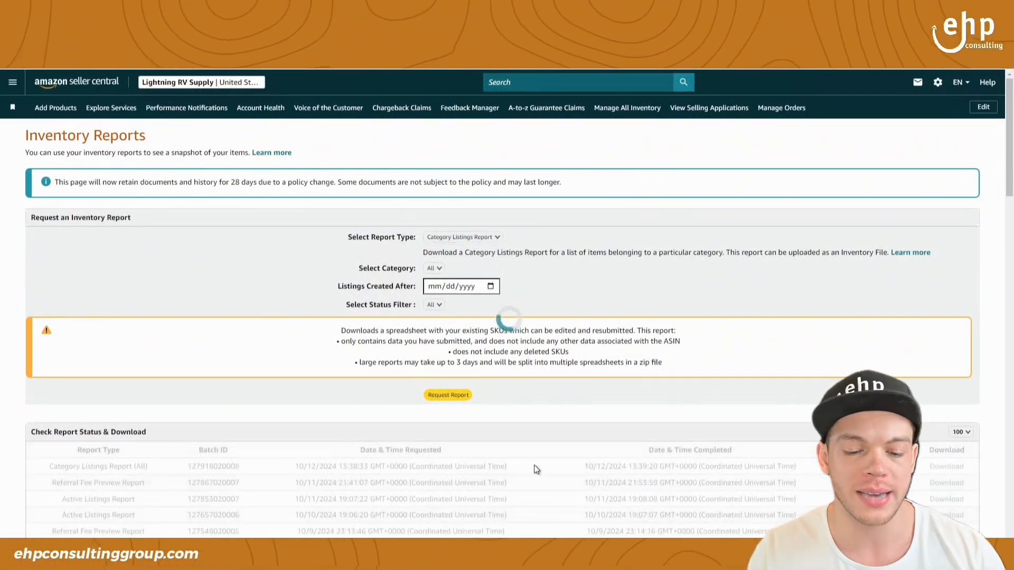
left_click_drag(536, 470, 662, 465)
left_click(680, 465)
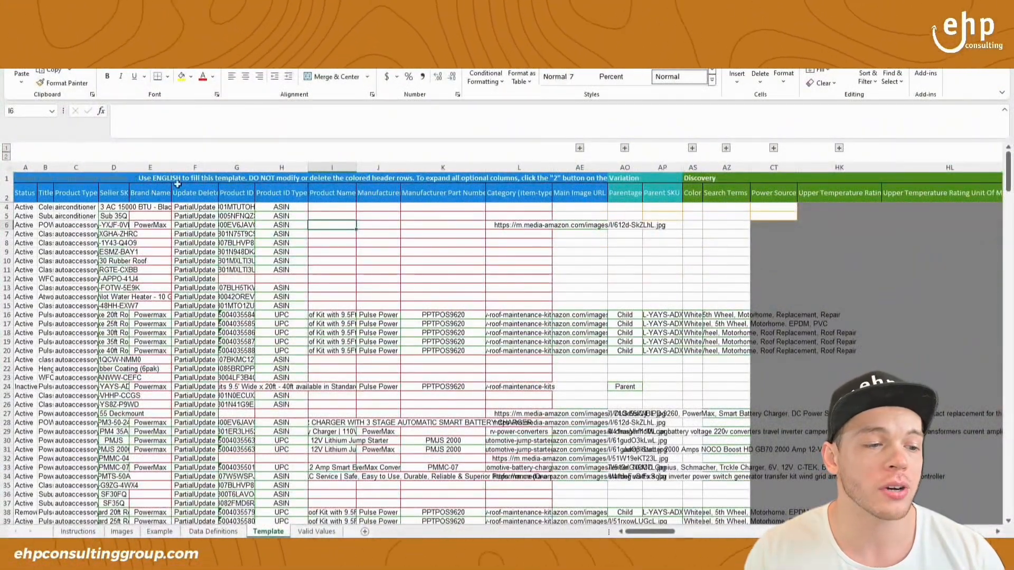
Step: Switch to the category listings report in Excel and narrow the Product ID column (G) on the Template sheet
left_click_drag(254, 170, 228, 171)
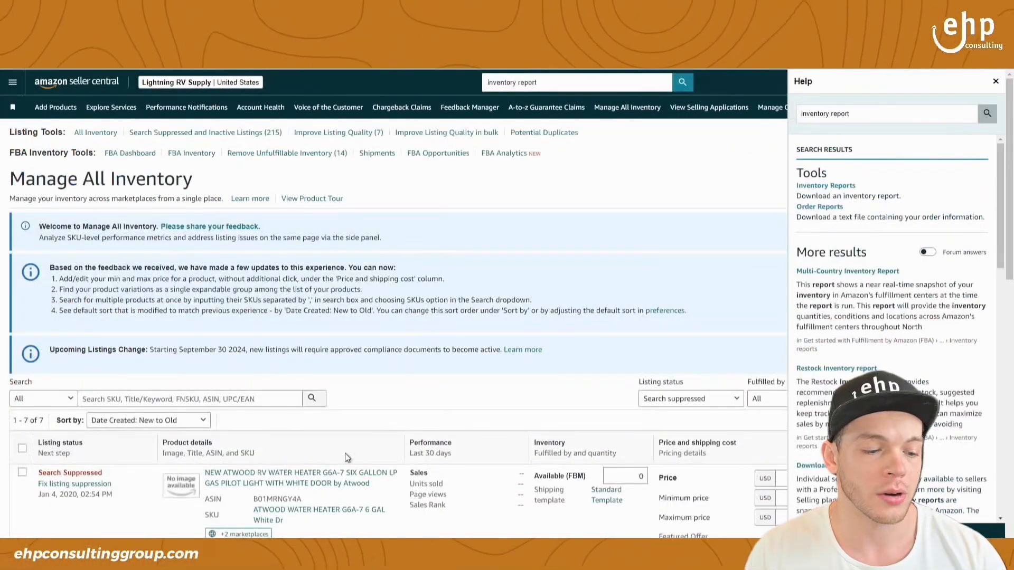
Step: Switch back to Manage All Inventory and copy the first suppressed listing's SKU, ATWOOD WATER HEATER G6A-7 6 GAL White Dr
scroll(285, 460, "down", 2)
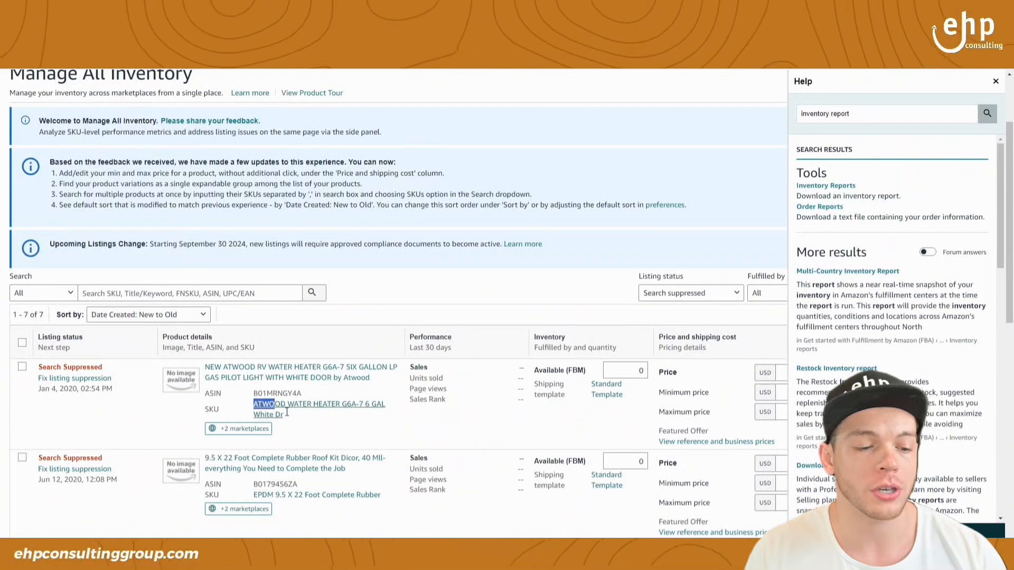
left_click_drag(287, 412, 293, 417)
key("ctrl+c")
left_click_drag(2, 114, 285, 69)
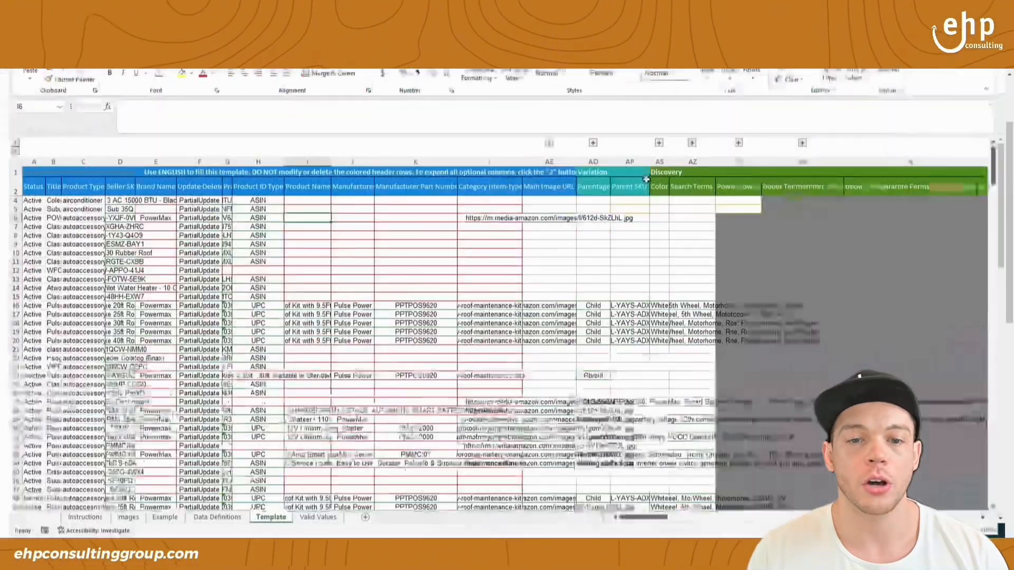
Step: Switch to Excel, find the SKU ATWOOD WATER HEATER G6A-7 6 GAL White Dr in the Template sheet, and close the search
left_click(583, 282)
key("ctrl+f")
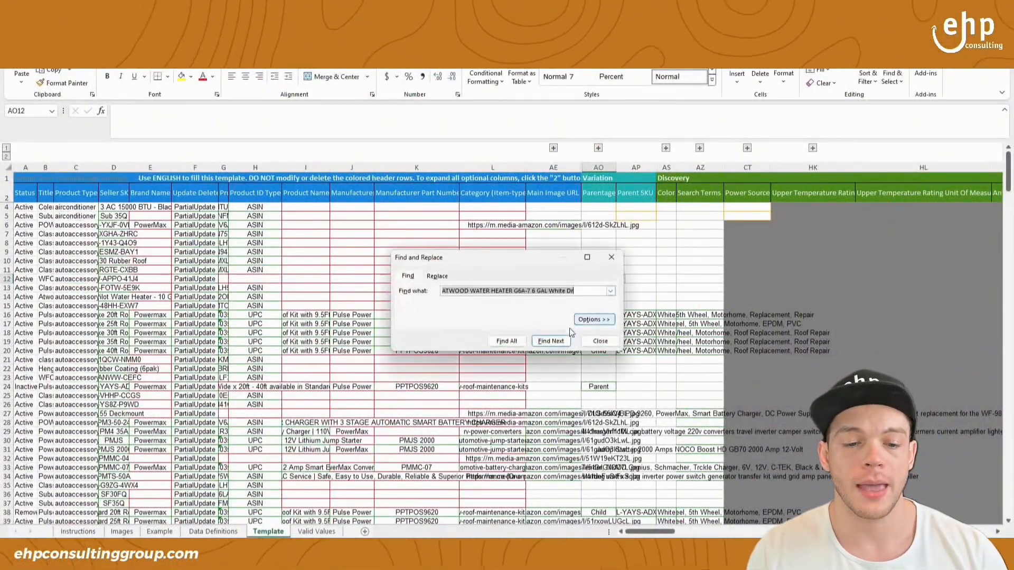
key("ctrl+v")
left_click(559, 341)
key("Return")
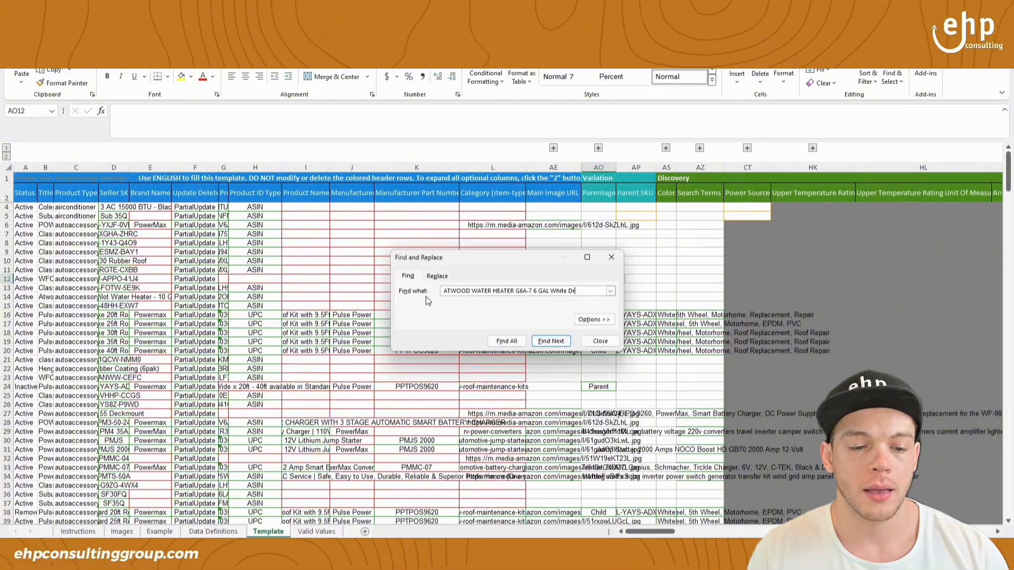
key("Delete")
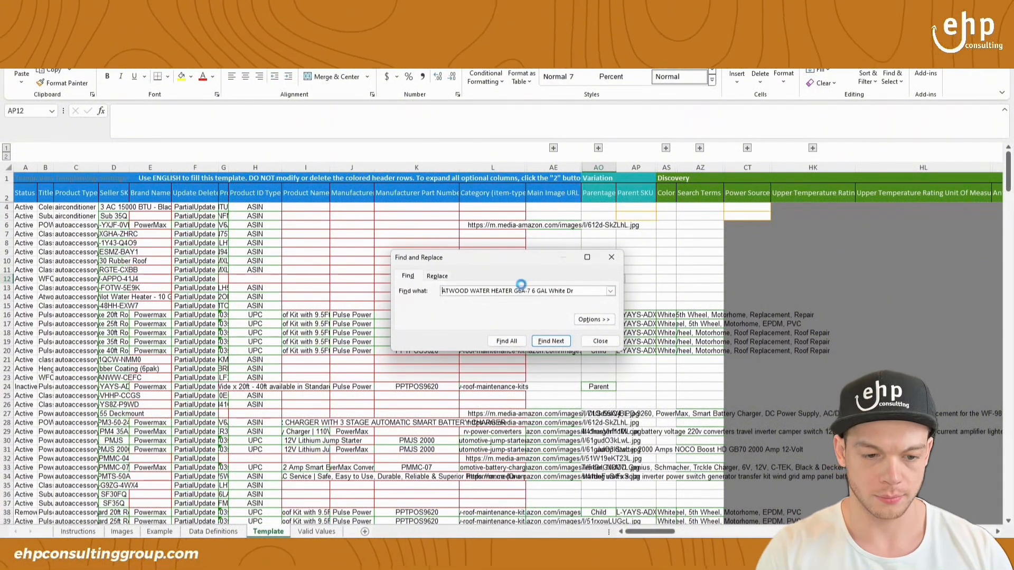
key("Return")
left_click(600, 341)
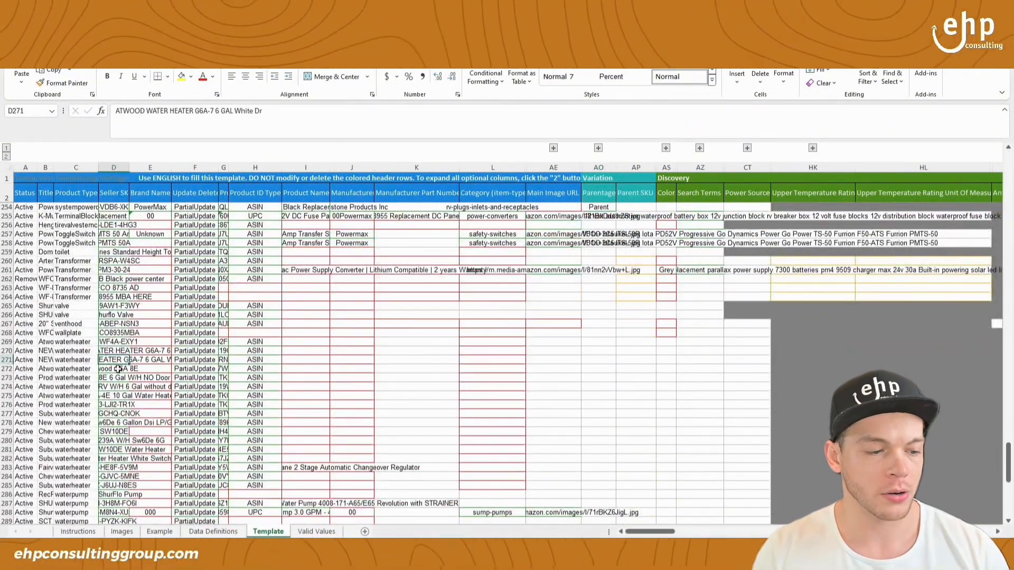
left_click(18, 362)
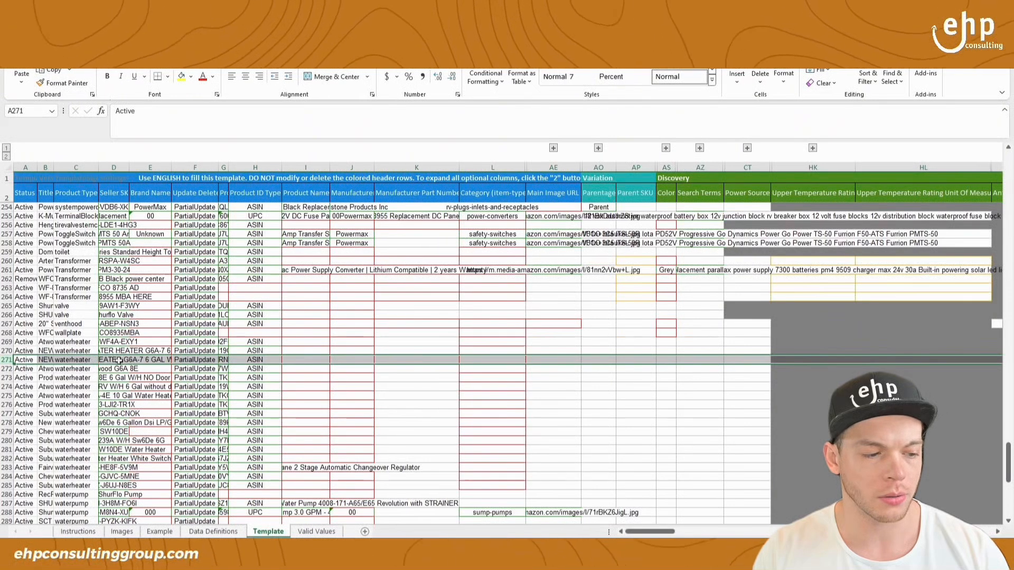
left_click(400, 316)
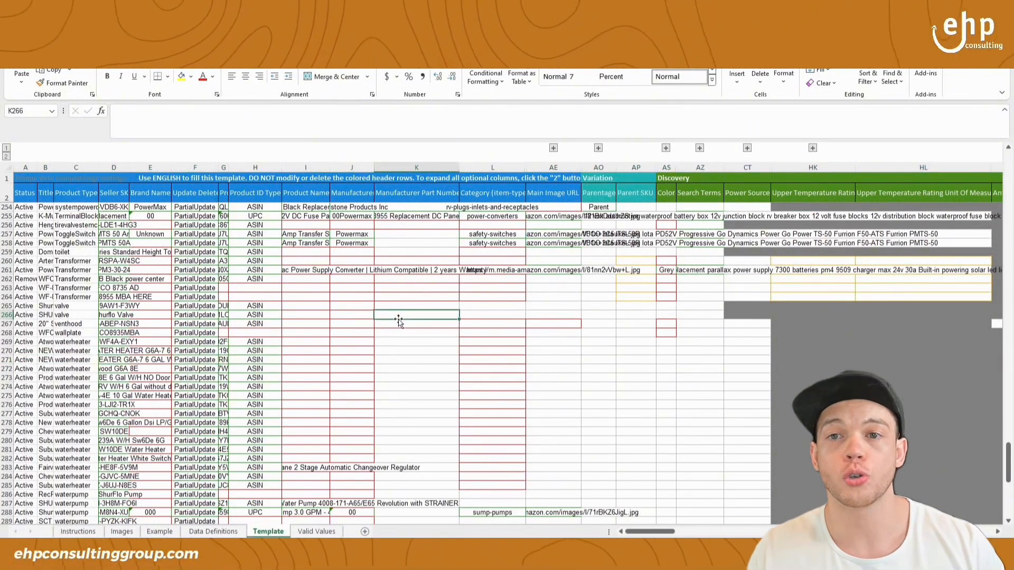
key("ctrl+n")
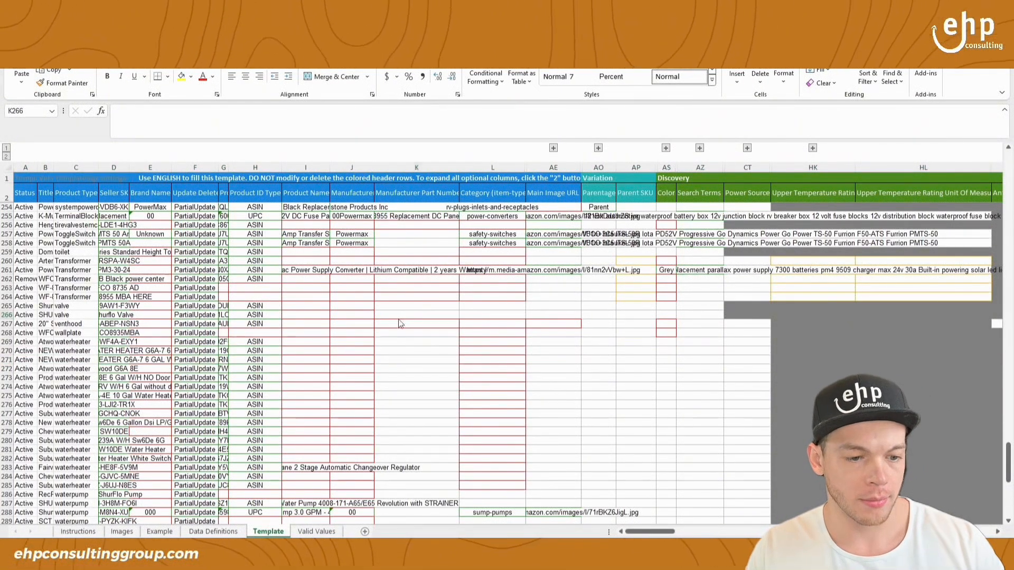
left_click_drag(517, 17, 1013, 123)
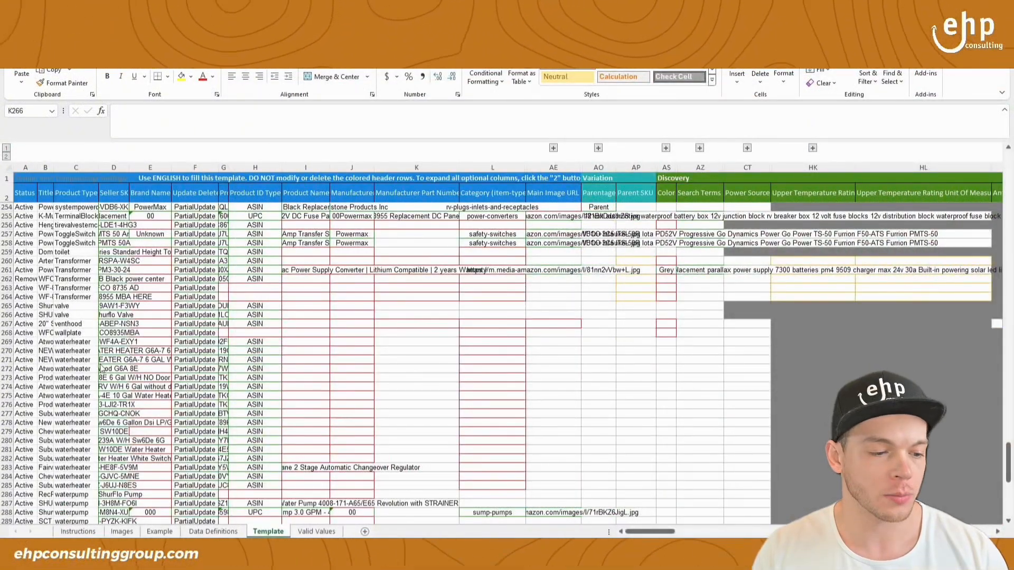
left_click(423, 321)
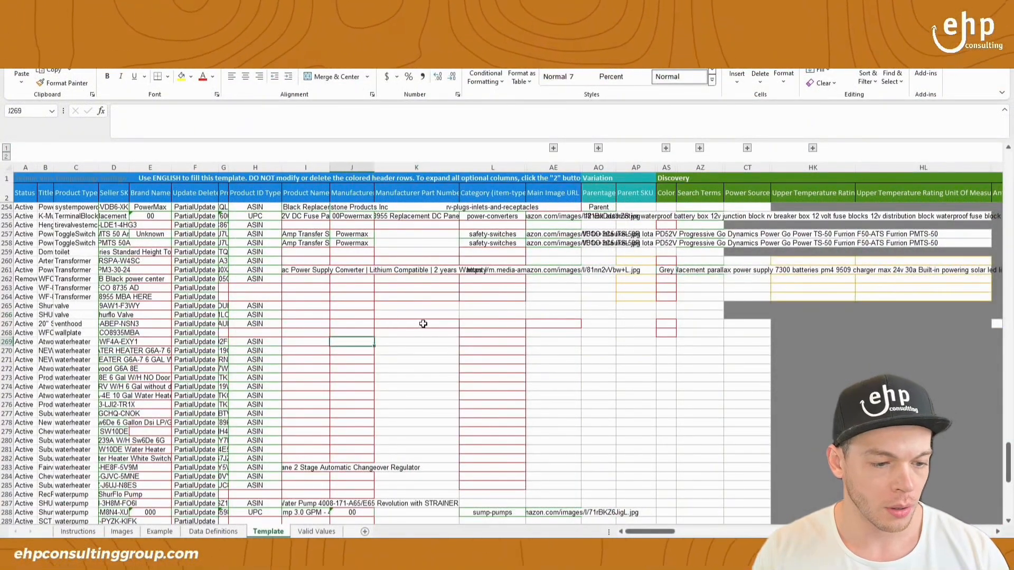
Step: Find the SKU ATWOOD WATER HEATER G6A-7 6 GAL White Dr in the Template sheet and copy its entire row
key("ctrl+f")
key("ctrl+v")
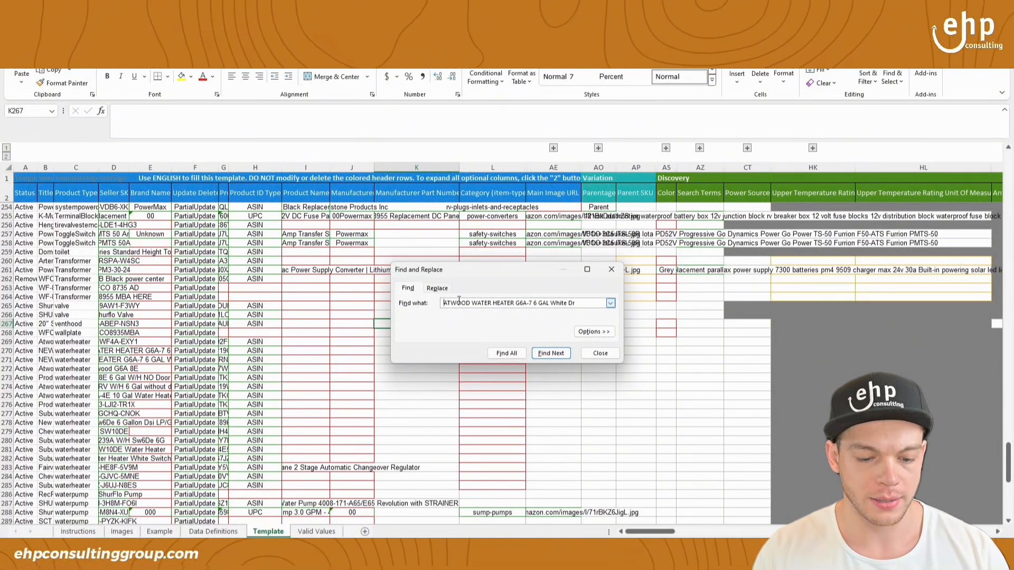
key("Return")
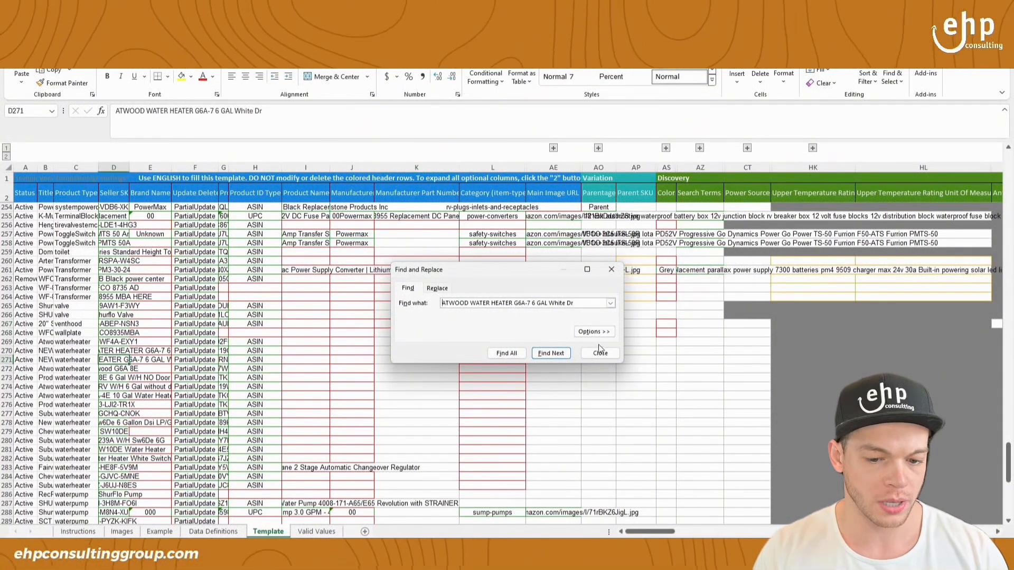
left_click(600, 353)
left_click(8, 359)
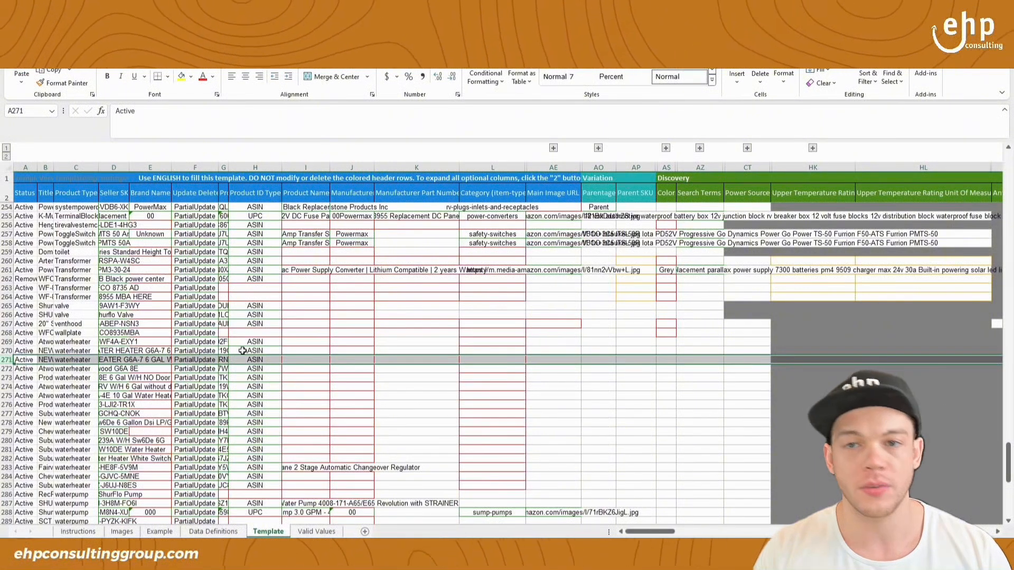
key("ctrl+c")
Step: Create a blank workbook and paste the copied listing row into its first row
key("ctrl+n")
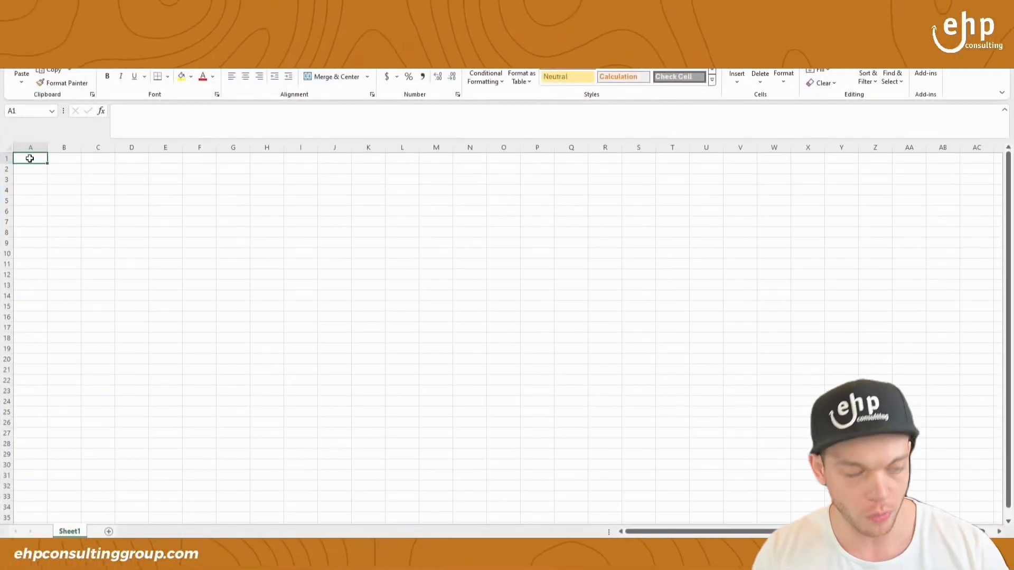
key("ctrl+v")
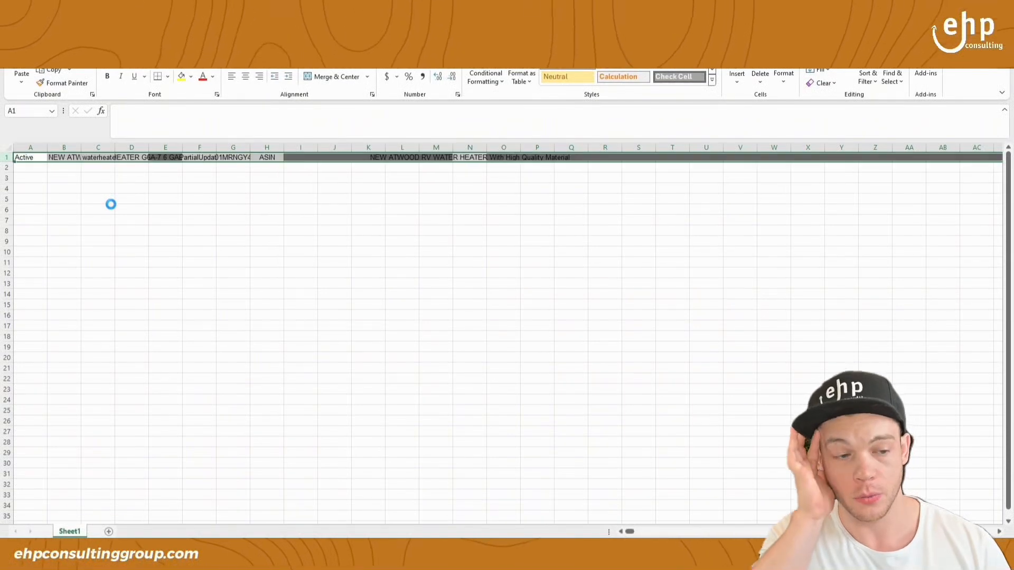
left_click(111, 205)
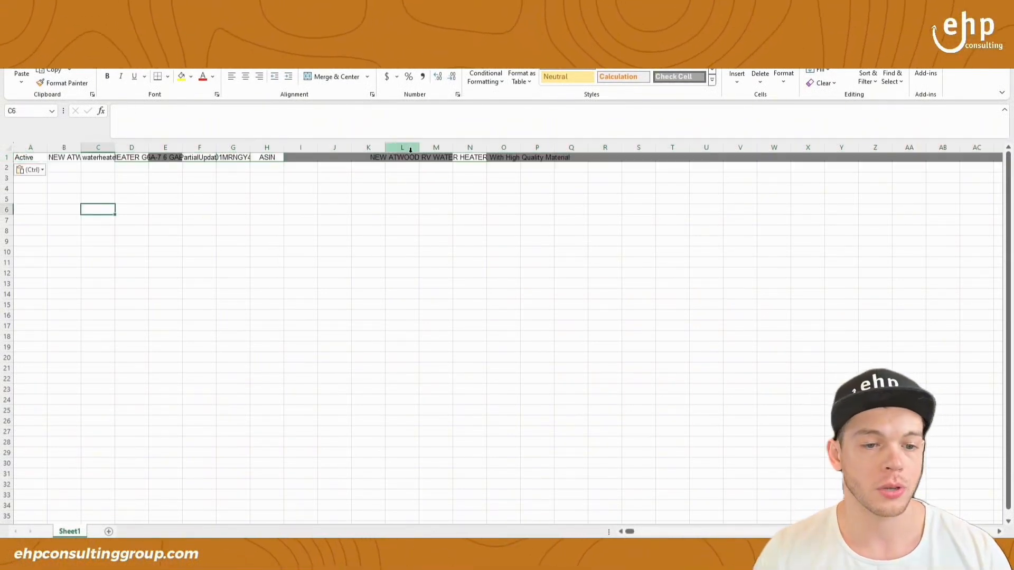
Step: Return to the category listings report and clear all listing data from row 4 down across every column of the Template sheet
key("alt+Tab")
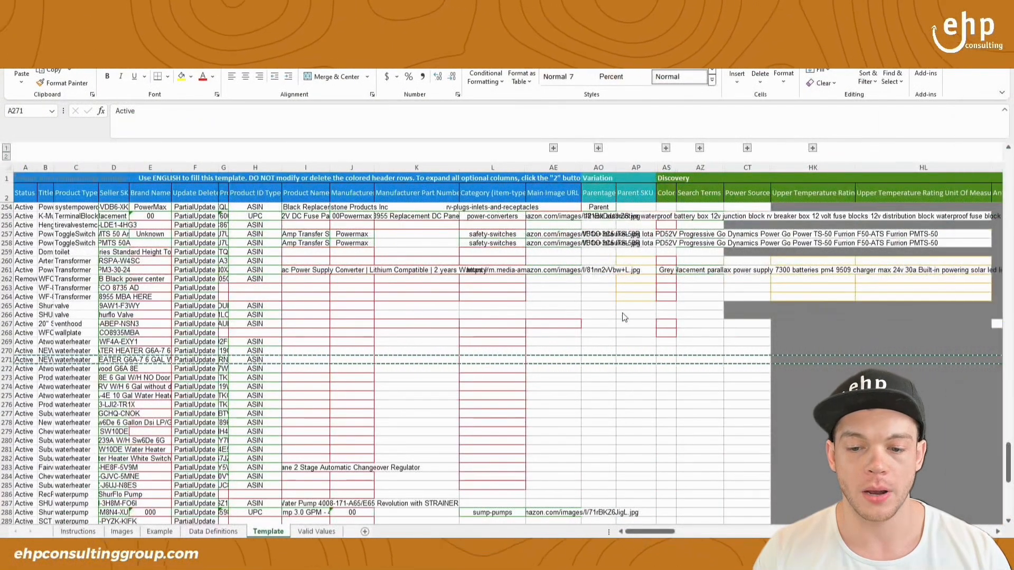
scroll(1008, 449, "up", 4)
key("ctrl+Home")
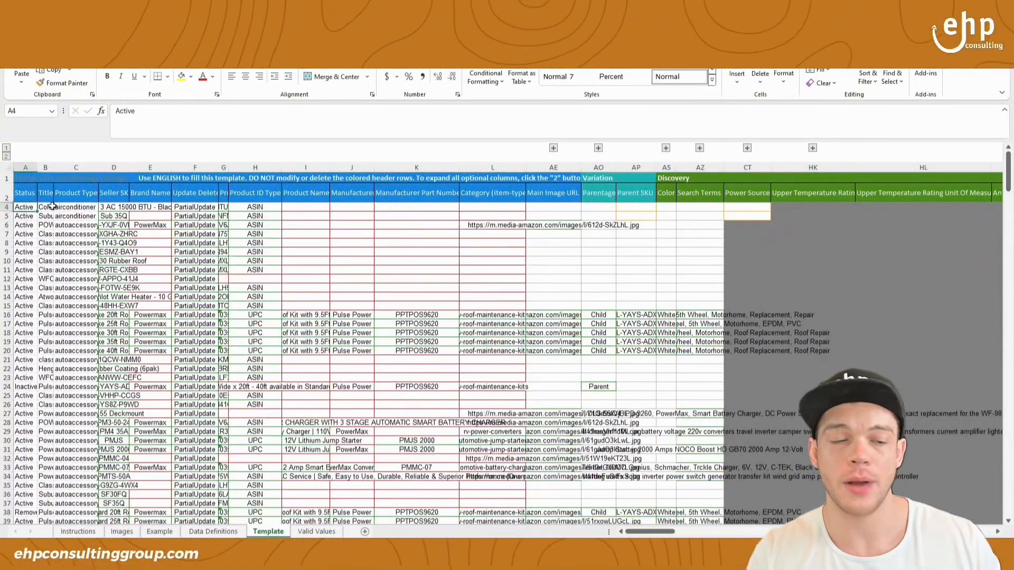
key("ctrl+shift+Down")
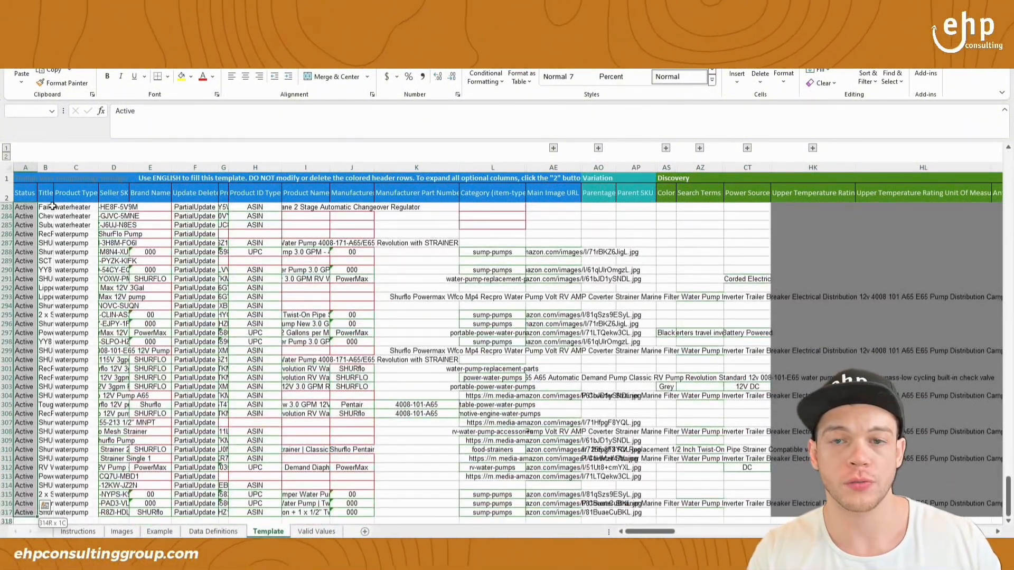
key("ctrl+shift+Right")
key("ctrl+shift+Right")
key("ctrl+shift+Right")
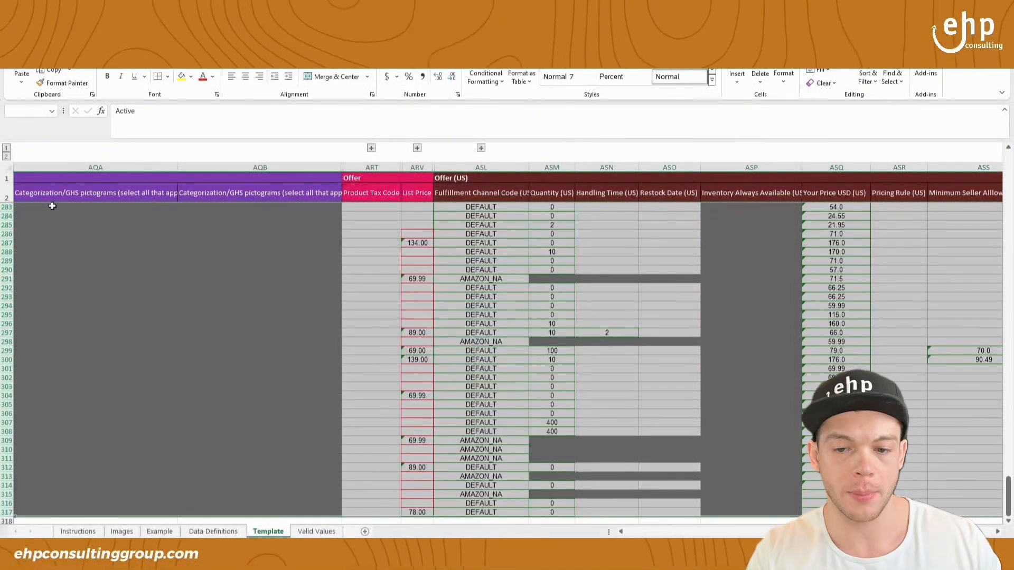
key("Delete")
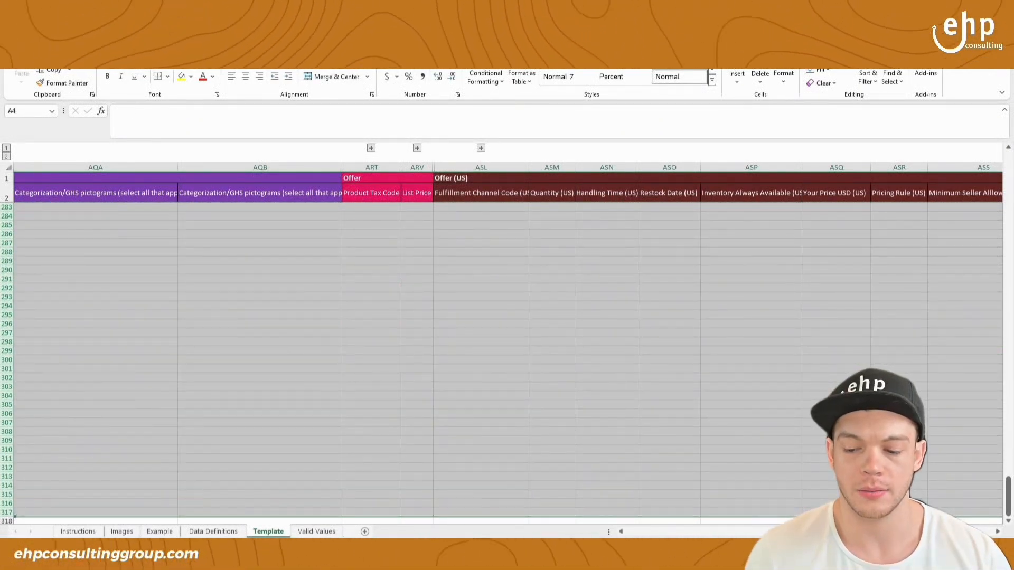
Step: Expand all grouped optional columns in the emptied Template sheet
left_click_drag(967, 532, 647, 532)
scroll(349, 383, "up", 20)
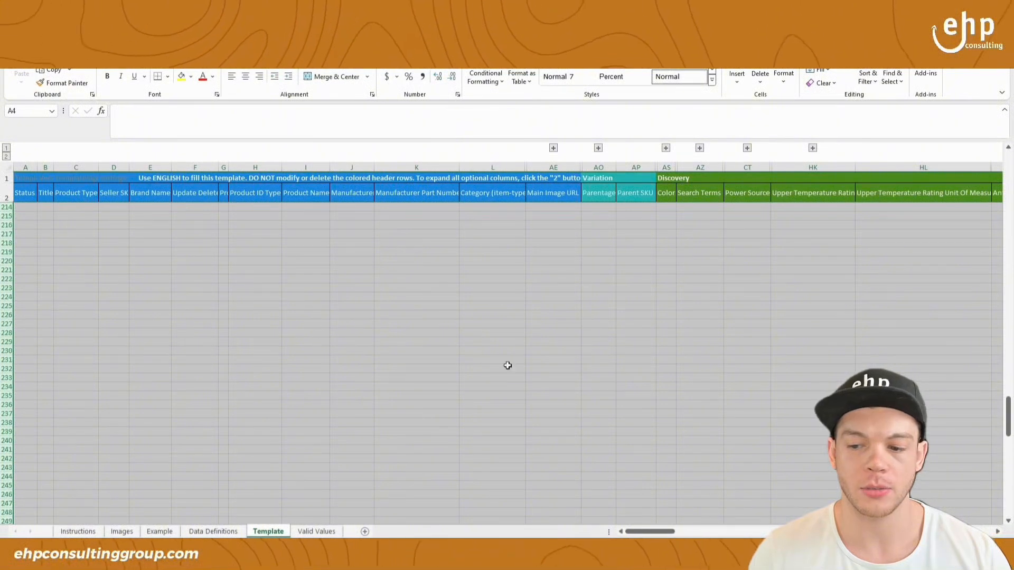
left_click_drag(1010, 419, 1009, 163)
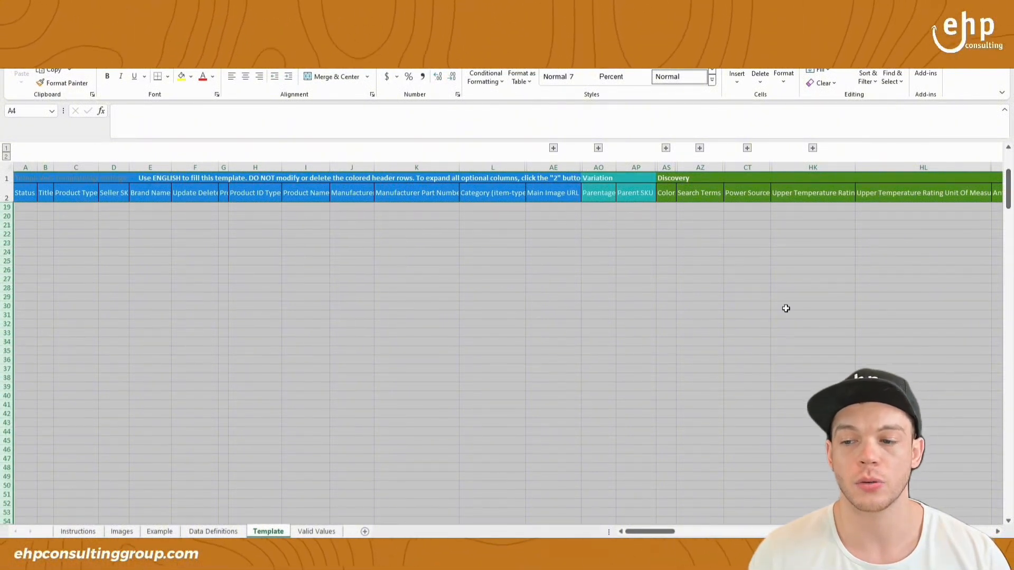
left_click(195, 252)
left_click(6, 157)
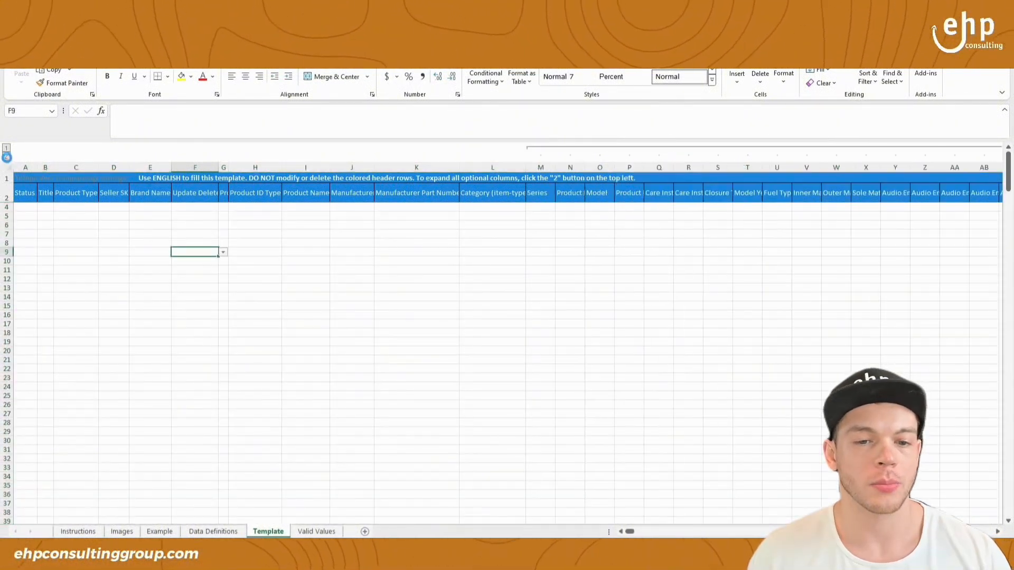
Step: Bring the saved water heater listing row back from the new workbook and paste it into row 4 of the Template sheet
left_click(423, 259)
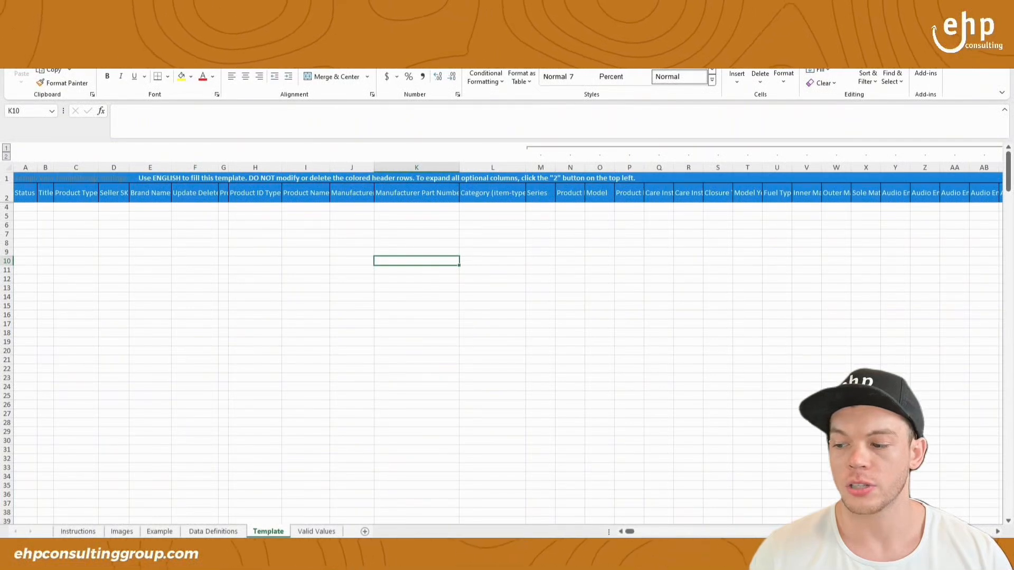
left_click_drag(1013, 32, 507, 26)
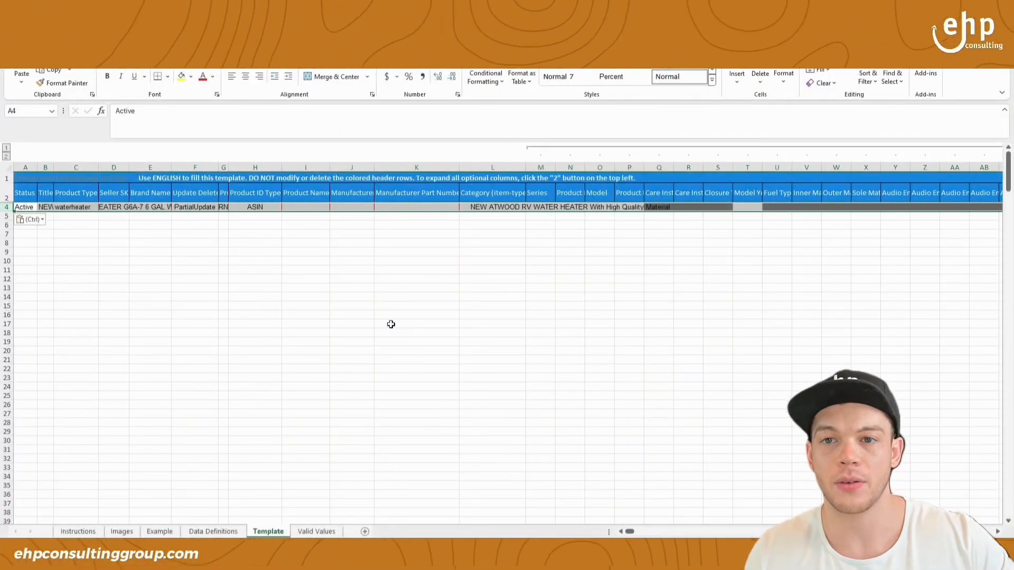
left_click(367, 279)
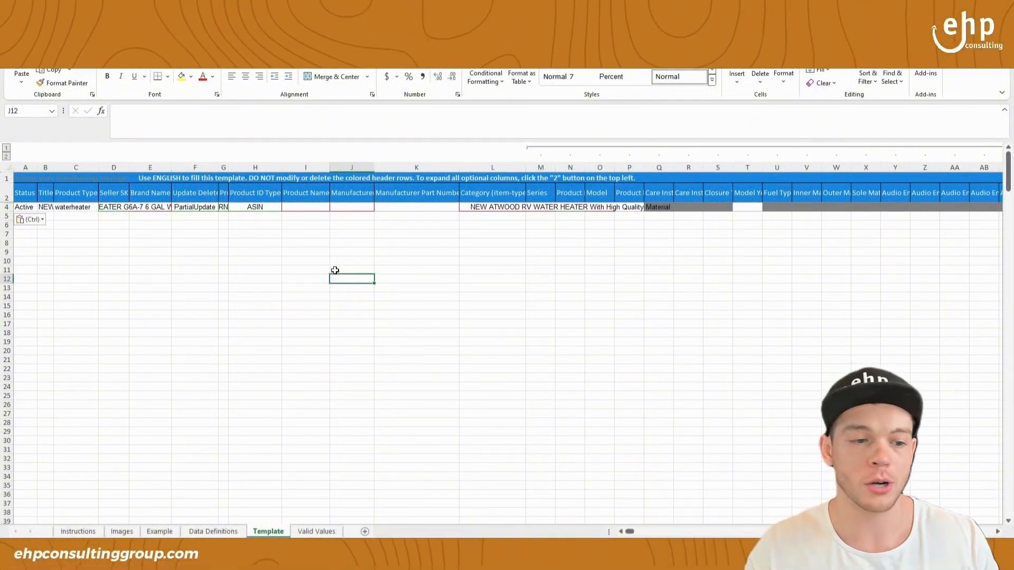
Step: Enter Great as the Product Name and Power as the Manufacturer in row 4
left_click(305, 193)
left_click(293, 206)
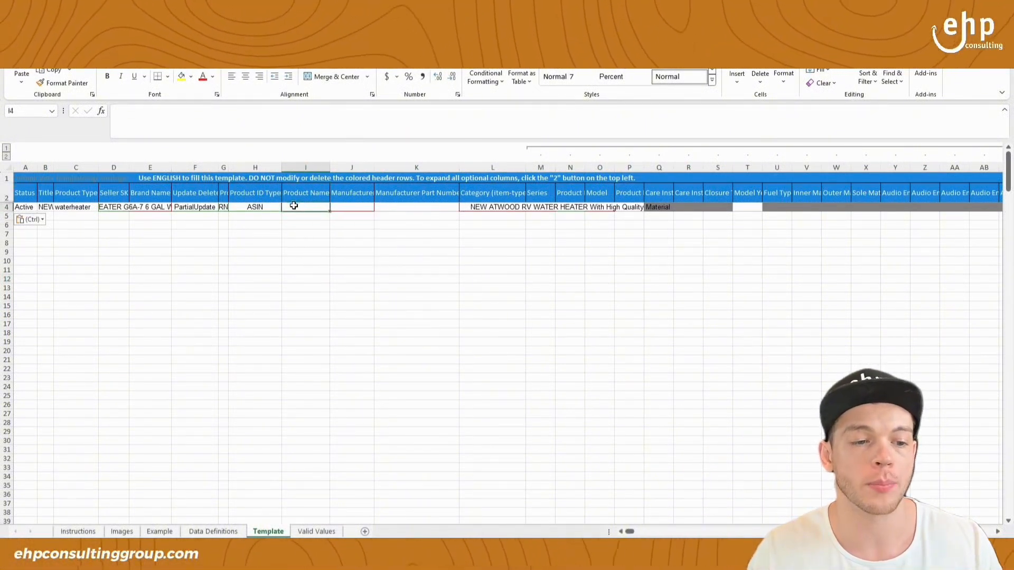
left_click(351, 209)
left_click(321, 207)
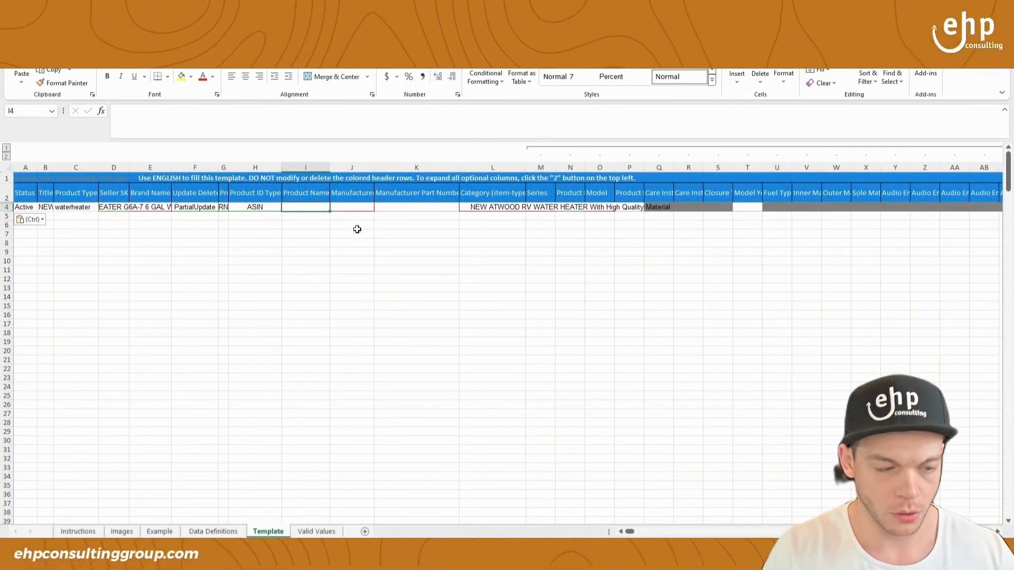
type("Great")
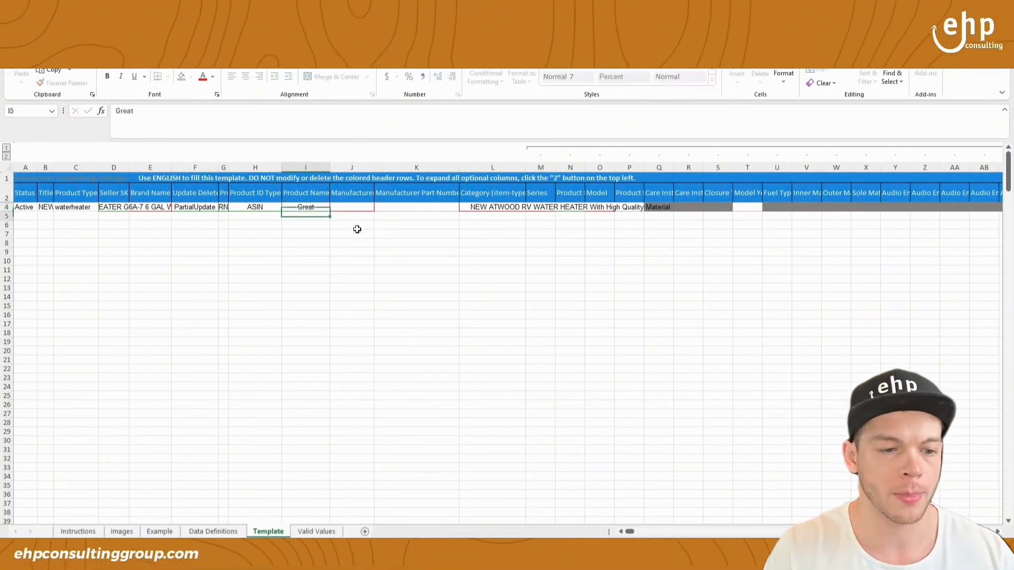
left_click(357, 211)
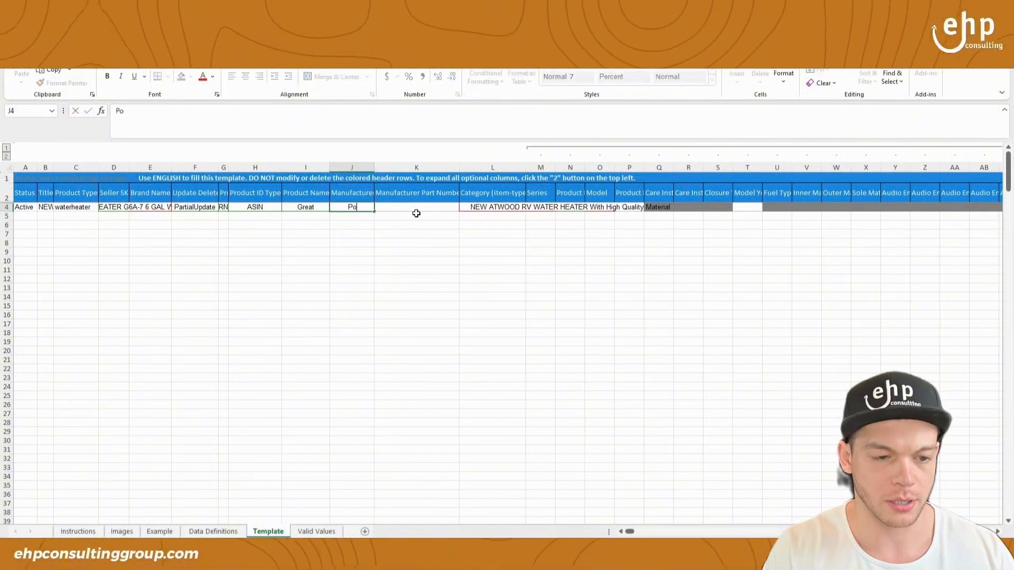
left_click(416, 213)
left_click(264, 249)
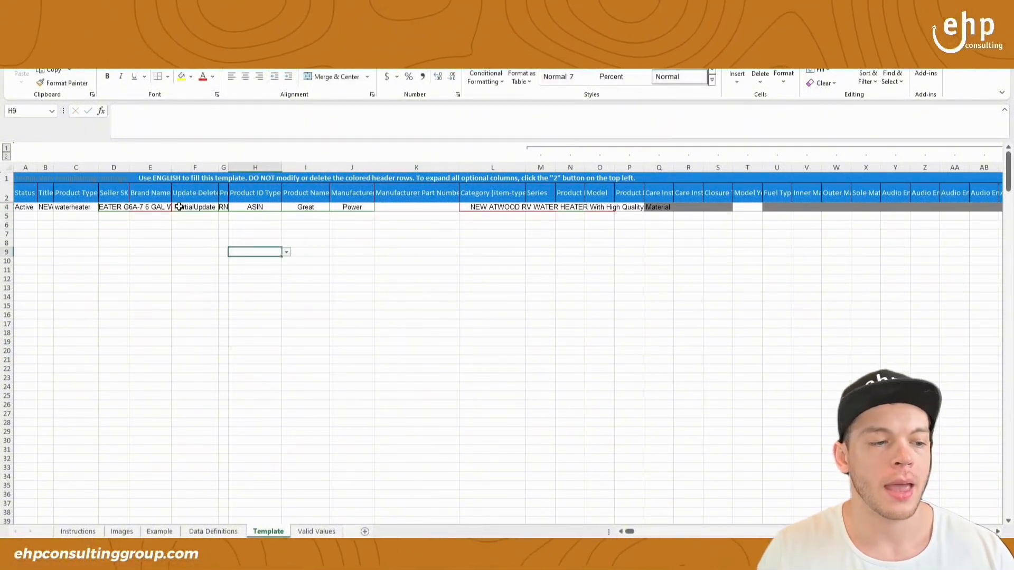
Step: Set the listing's Update Delete value in row 4 to Update and widen the Brand Name column
left_click(179, 207)
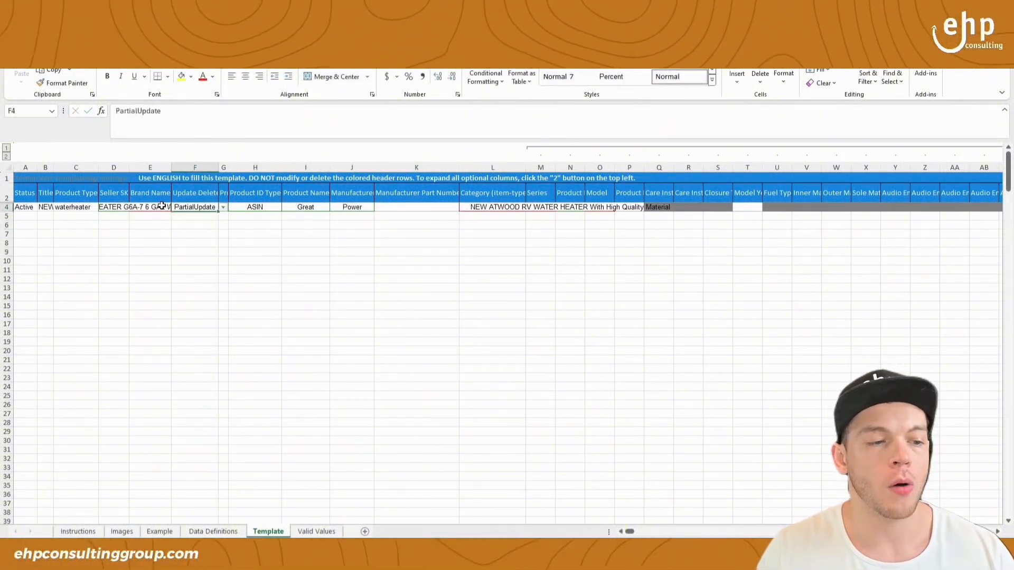
left_click(221, 208)
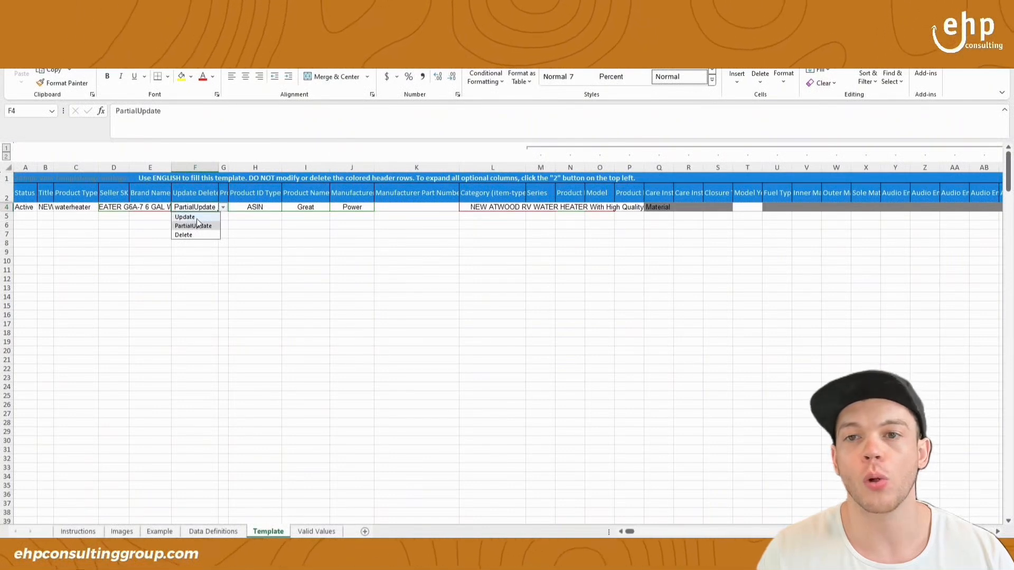
left_click(185, 217)
left_click(169, 217)
left_click_drag(171, 167, 209, 168)
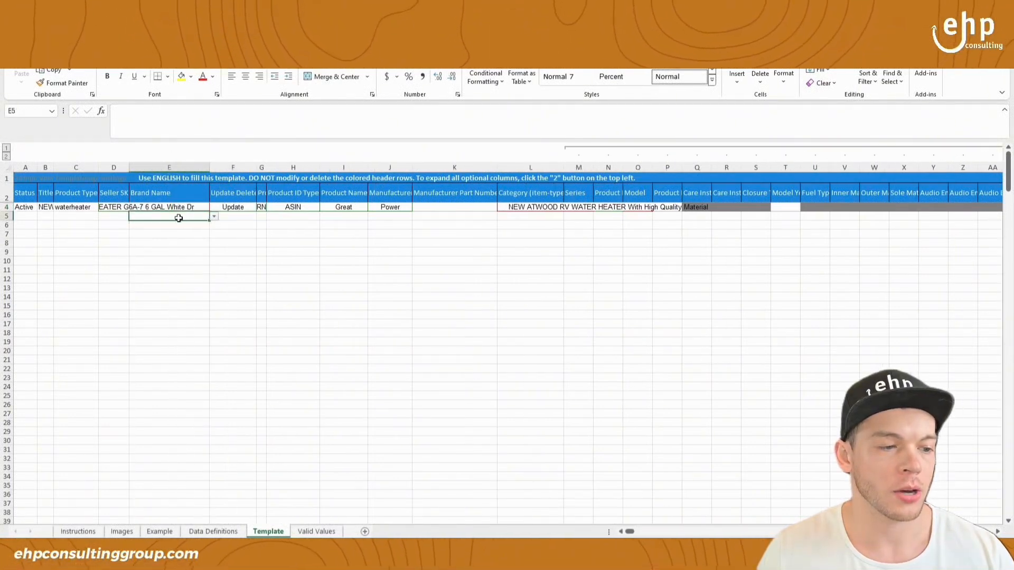
Step: Set the water heater listing's Brand Name in row 4 to PowerMax
left_click(164, 208)
left_click(113, 208)
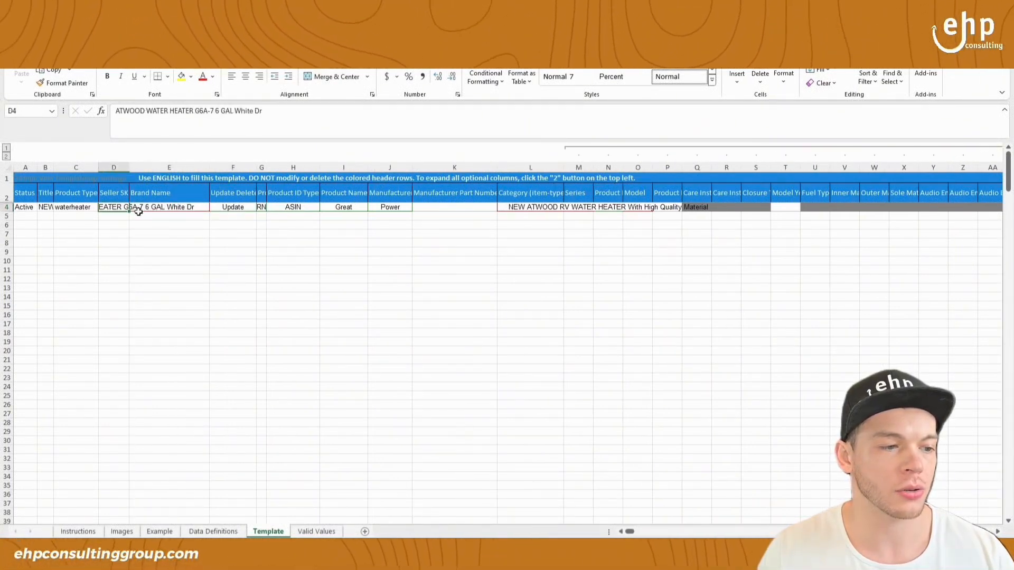
left_click(78, 208)
left_click(185, 211)
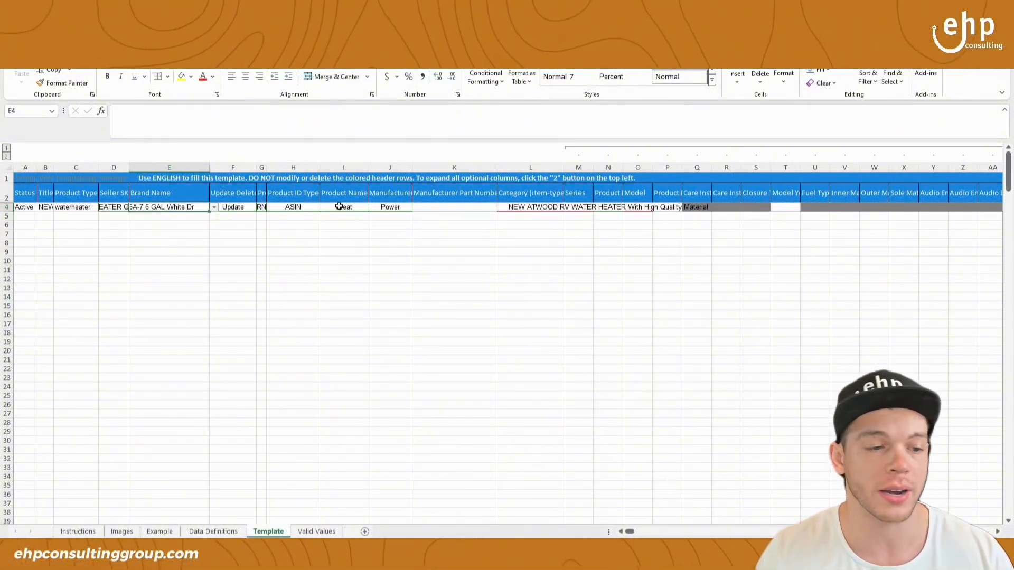
type("Power")
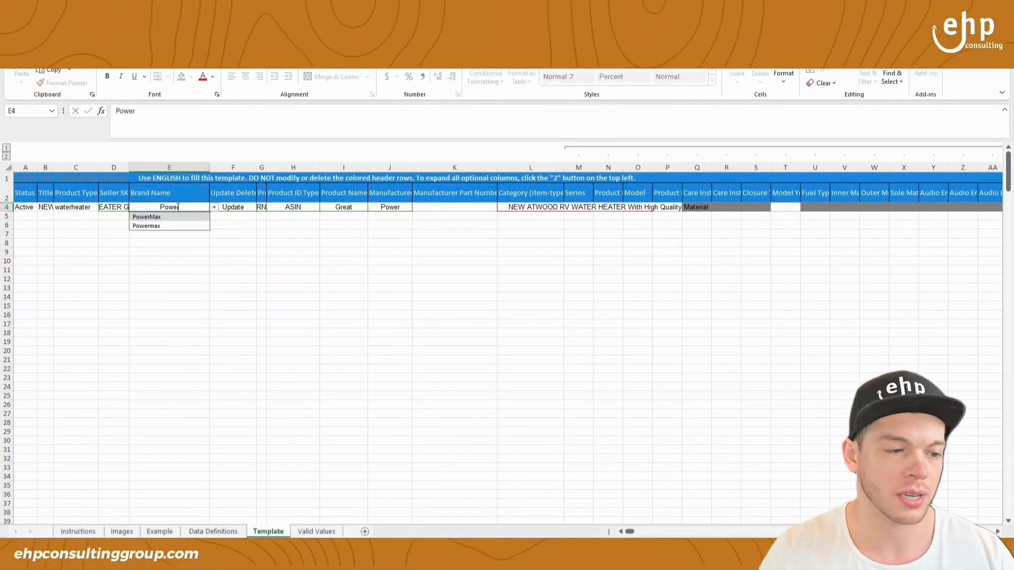
left_click(205, 218)
left_click(321, 242)
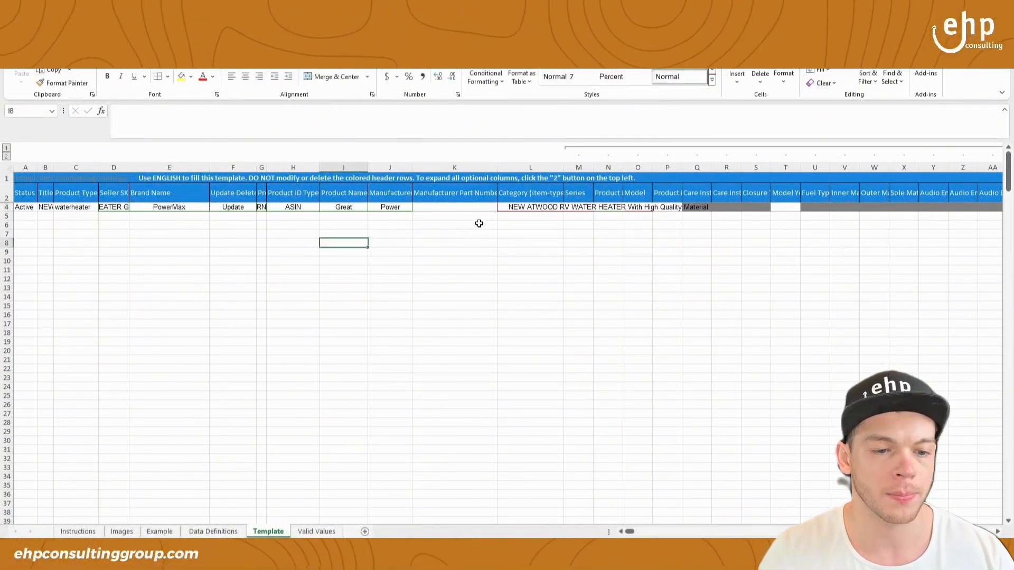
Step: Enter HERE as the Manufacturer Part Number in row 4
left_click(480, 208)
type("HERE")
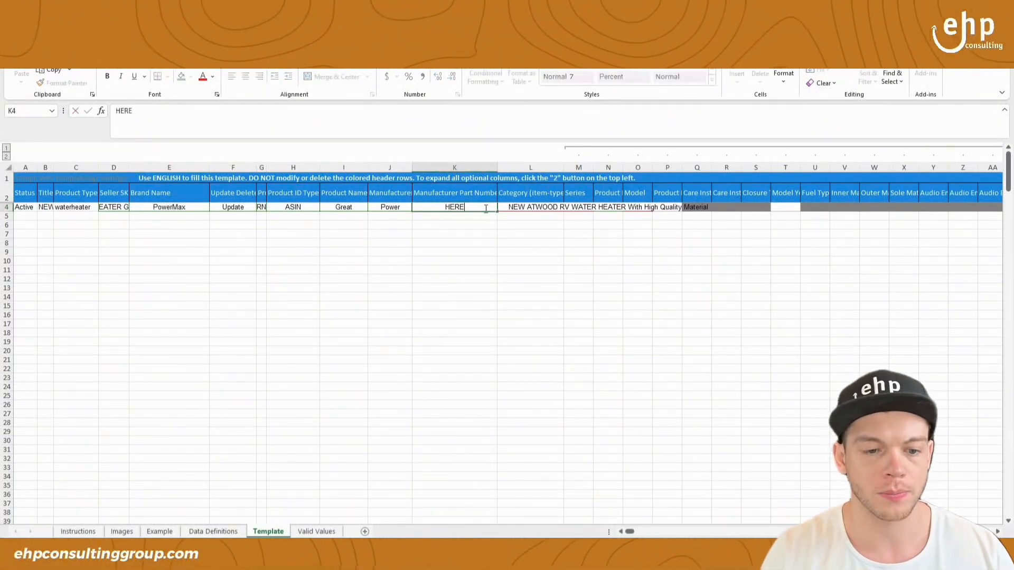
left_click(677, 276)
Step: Look through the listing's remaining columns, from the item type category and model to the image, Variation and Discovery fields
left_click(544, 207)
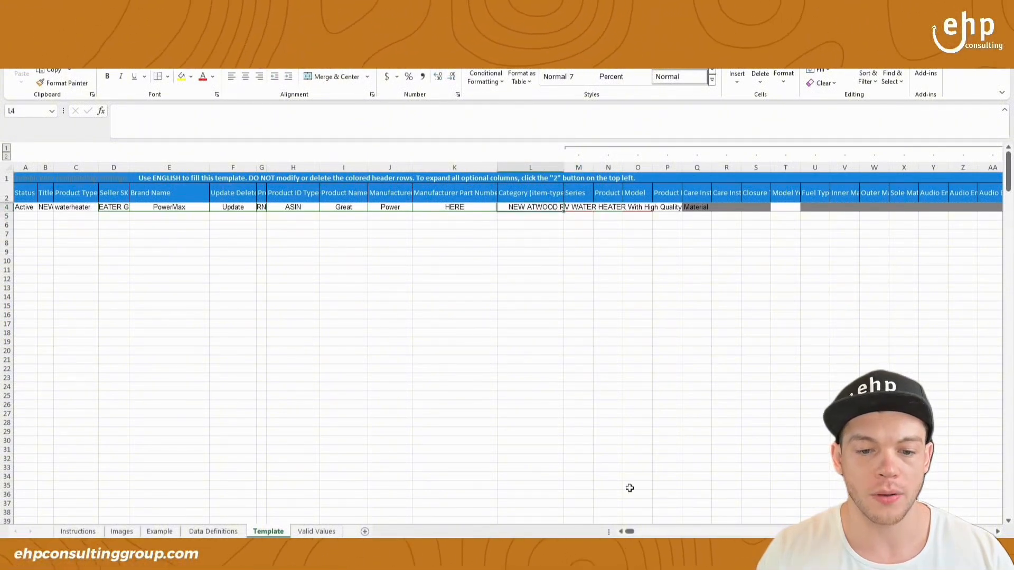
left_click_drag(631, 531, 637, 532)
left_click(618, 208)
left_click(641, 208)
left_click(668, 208)
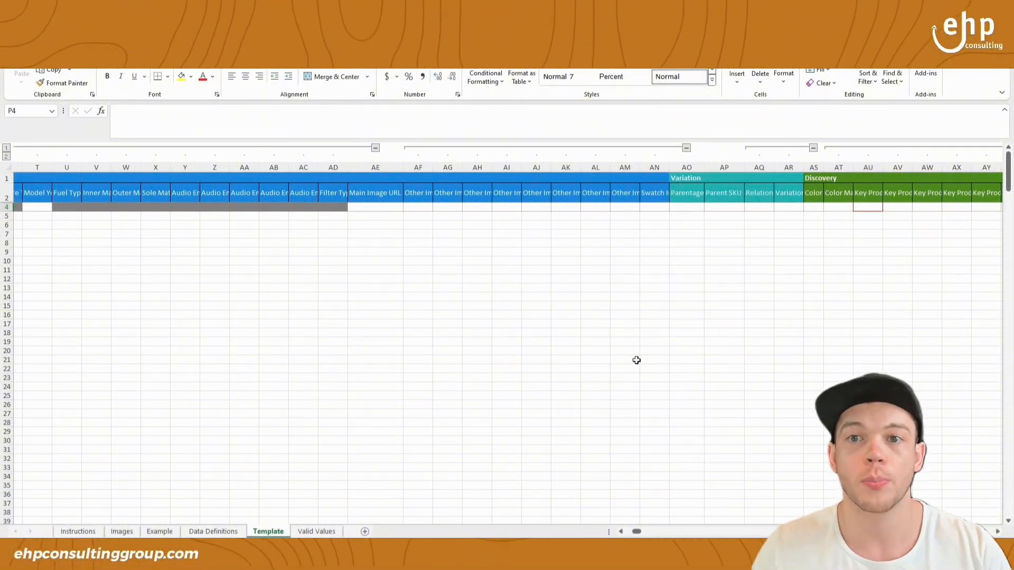
left_click(654, 332)
left_click_drag(638, 531, 592, 514)
left_click(570, 314)
Step: Search the sheet for description and append ". Amazing!!!" to the Product Description text in row 4
left_click(606, 278)
key("ctrl+f")
type("description")
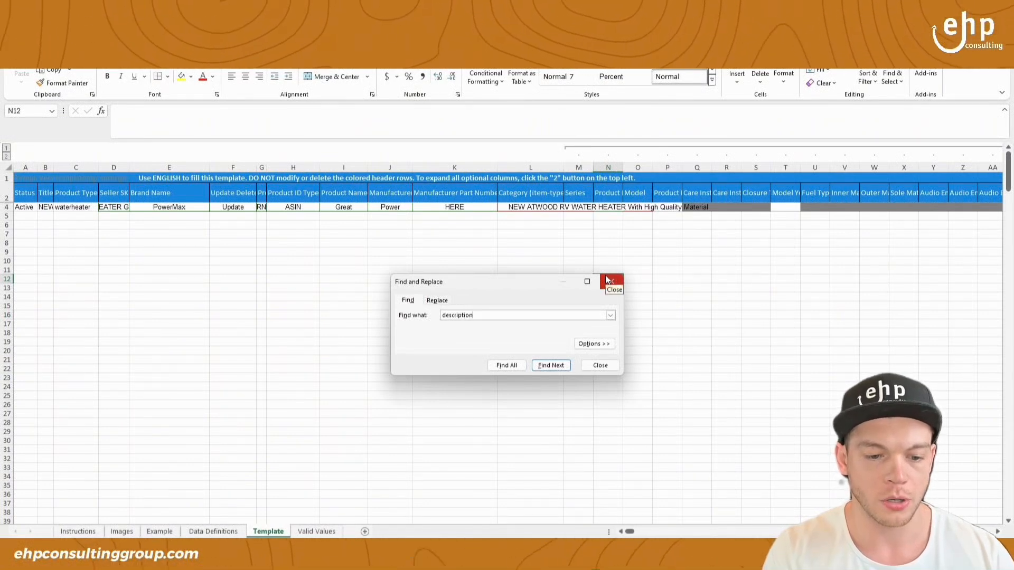
key("Return")
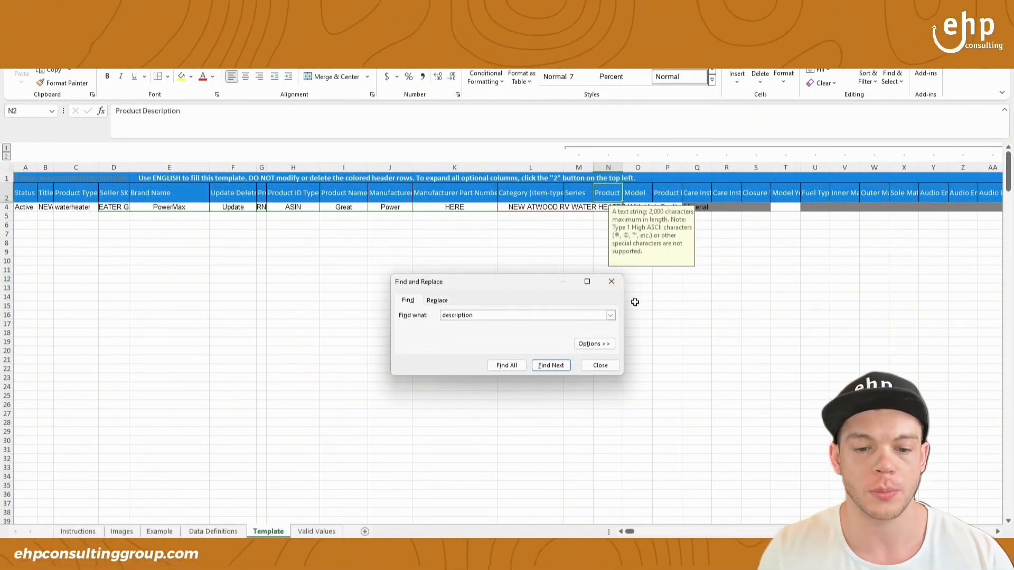
left_click(611, 281)
left_click(608, 207)
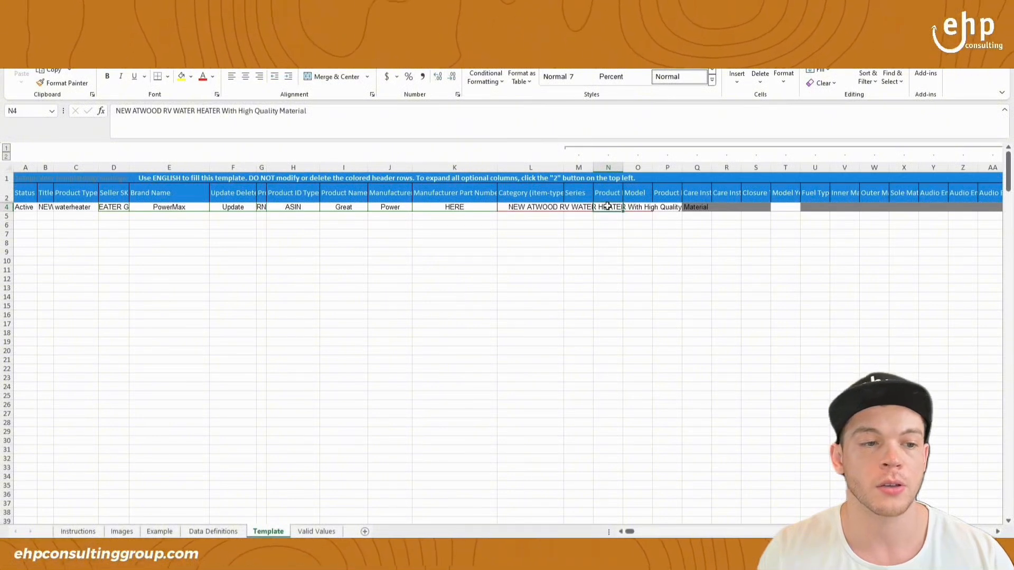
left_click(394, 111)
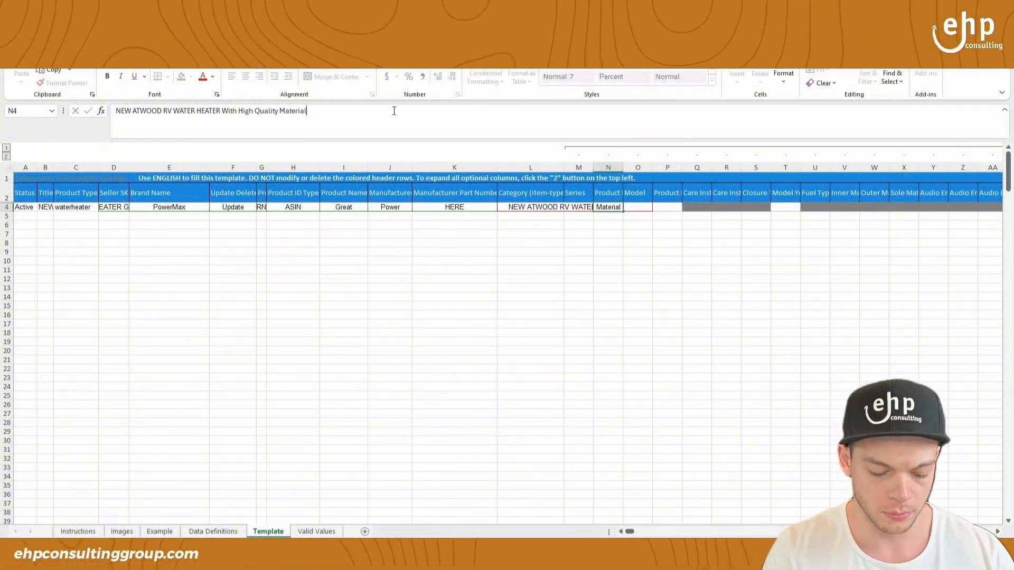
type(". Amazing!!!")
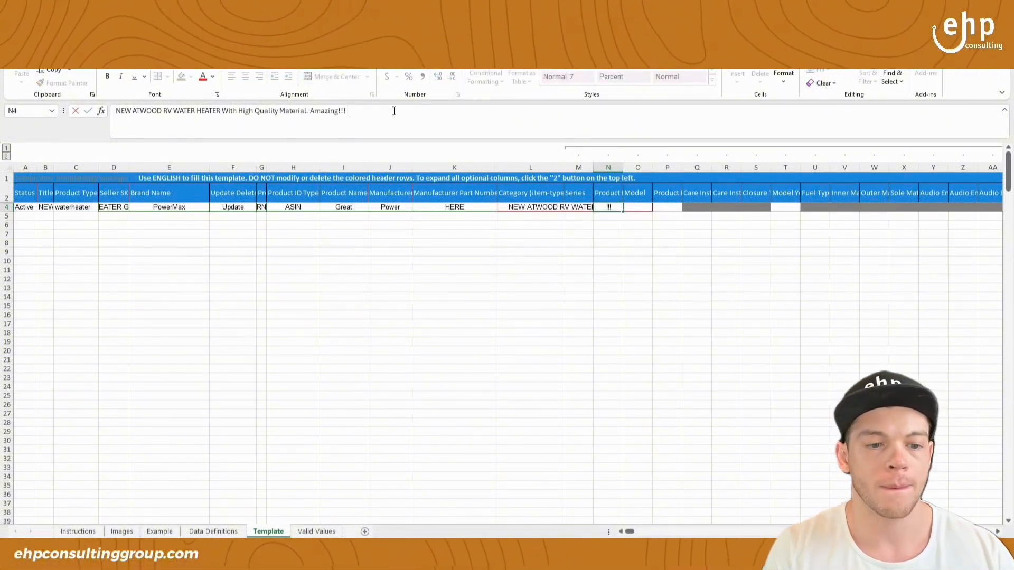
left_click(530, 268)
Step: Examine the Discovery section's key product and Search Terms columns, and check the edited row from its first column
left_click_drag(469, 208, 837, 227)
left_click(815, 261)
left_click_drag(637, 535, 645, 535)
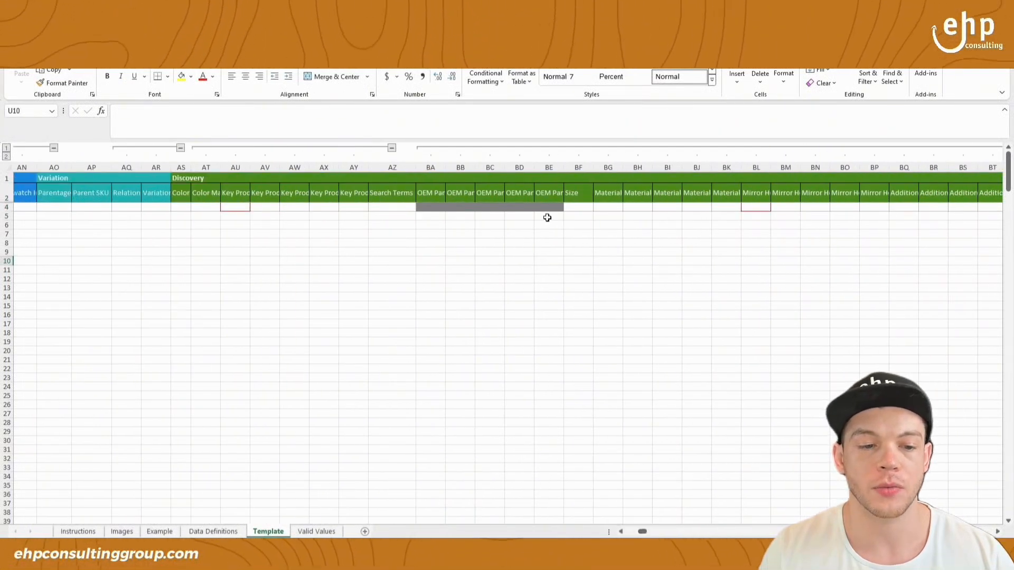
left_click(233, 235)
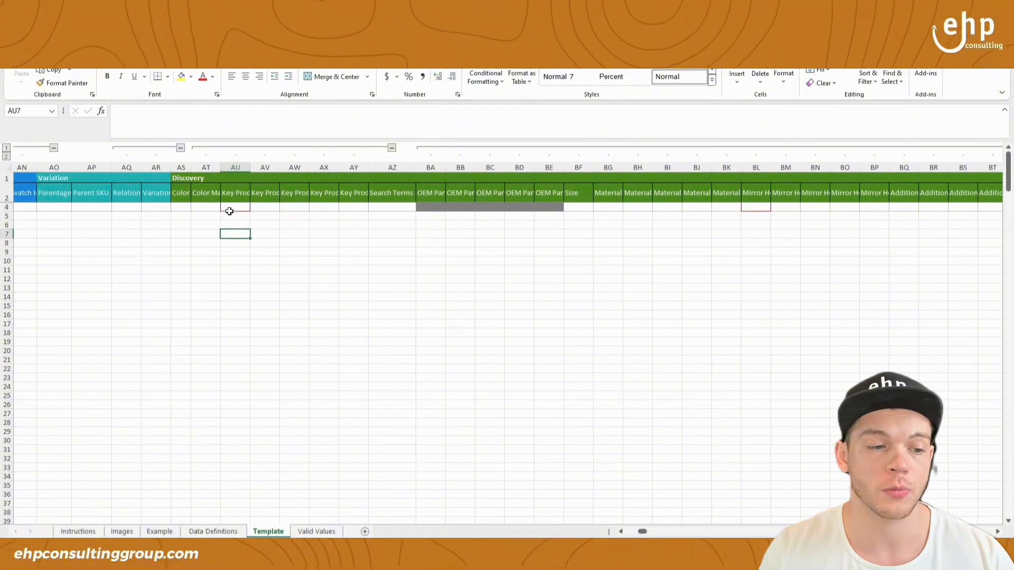
left_click(235, 223)
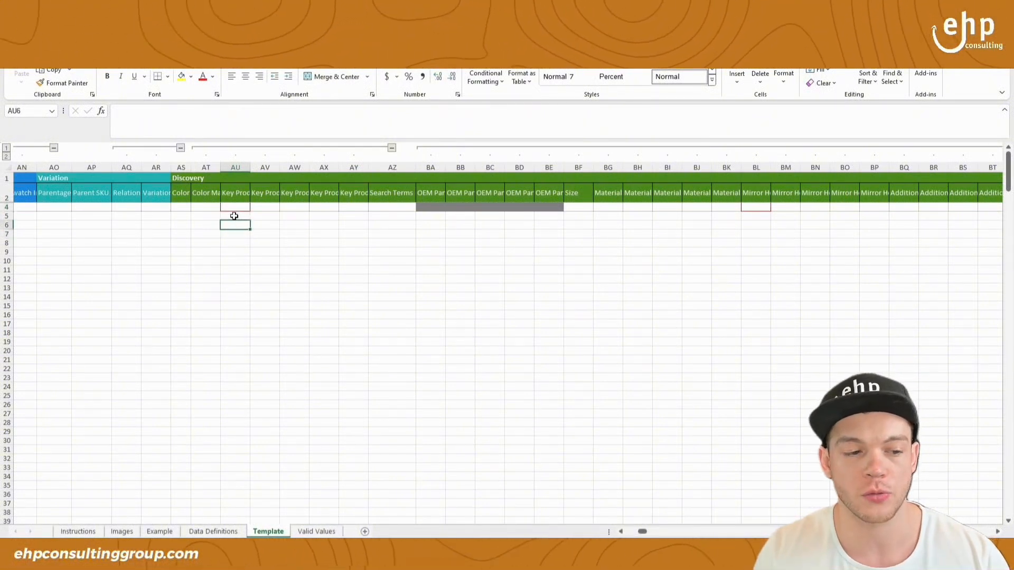
left_click(233, 194)
left_click(232, 208)
left_click(391, 253)
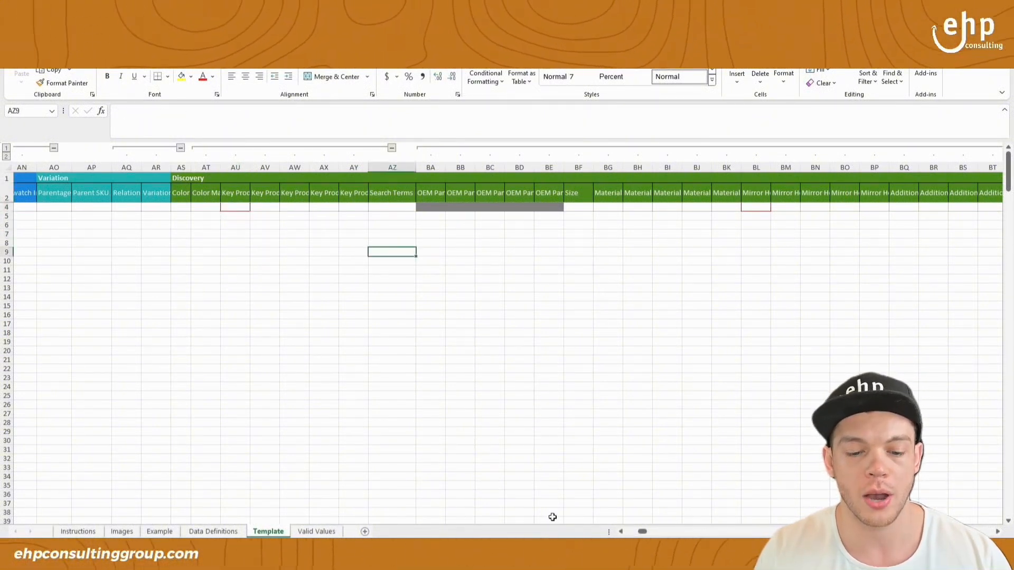
mouse_move(648, 535)
left_mouse_down()
mouse_move(892, 536)
mouse_move(630, 532)
left_mouse_up()
left_click(465, 343)
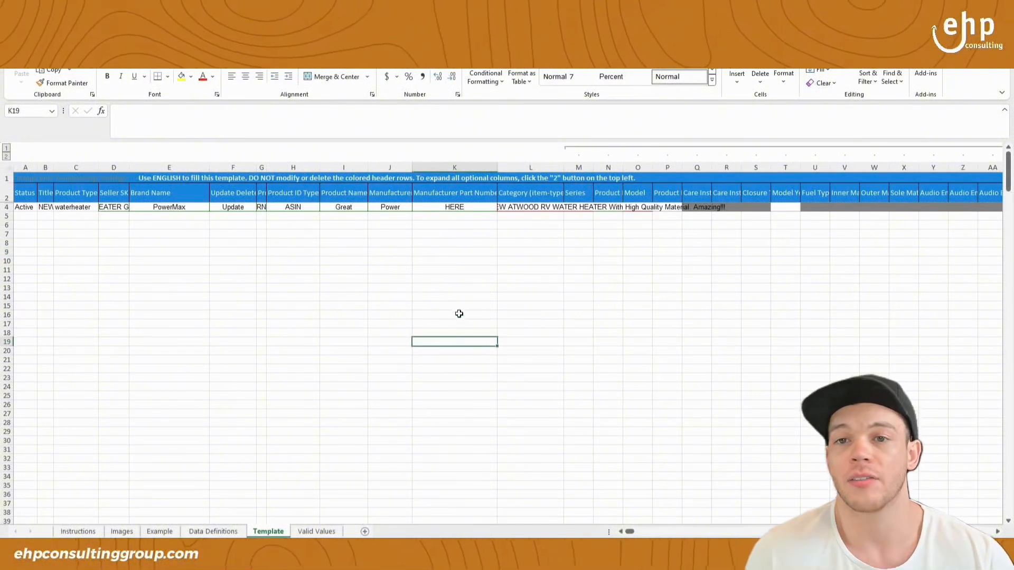
left_click(459, 315)
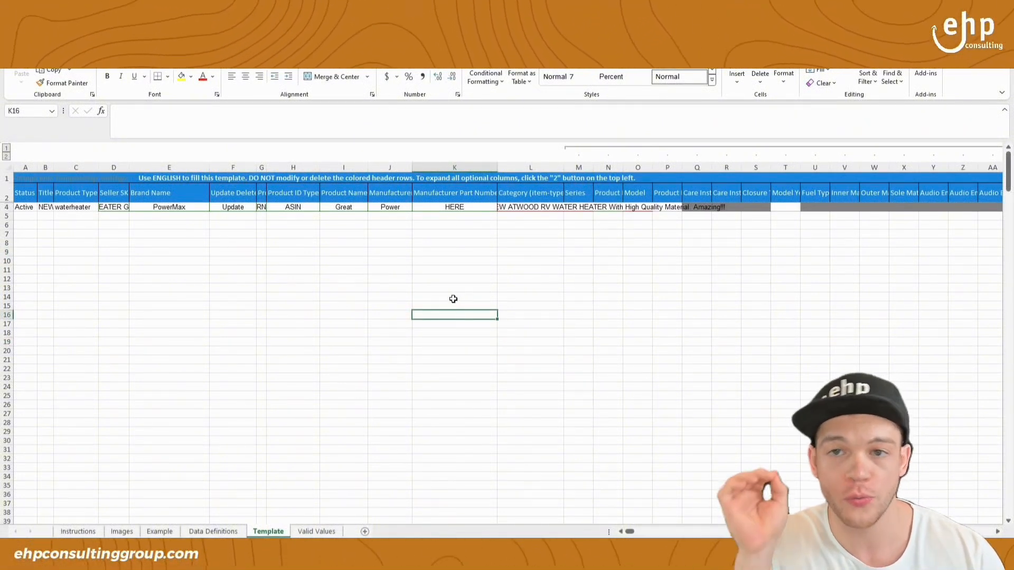
left_click(462, 271)
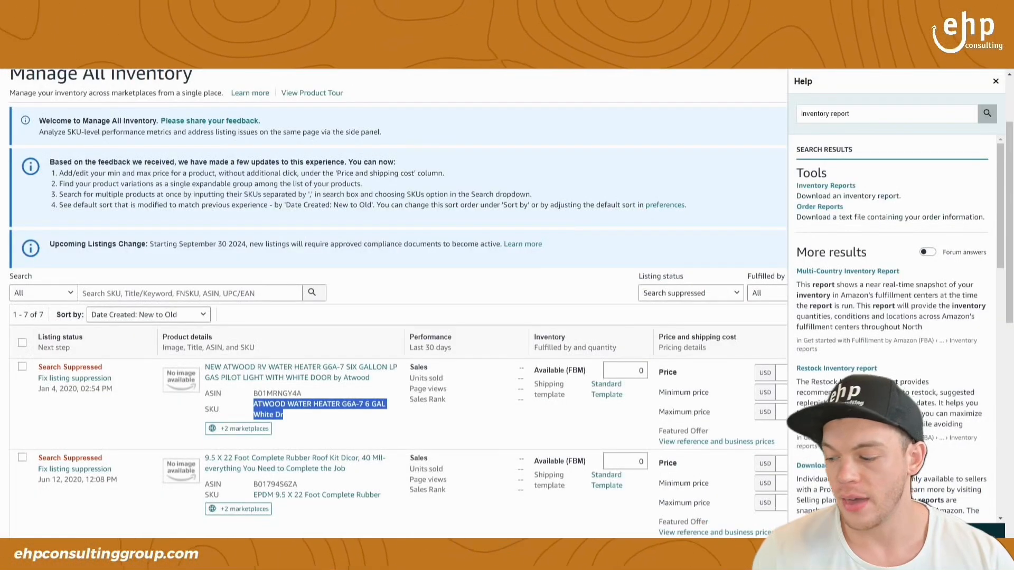
Step: Switch to Amazon Seller Central and open the spreadsheet upload page of Add Products via Upload
key("super+d")
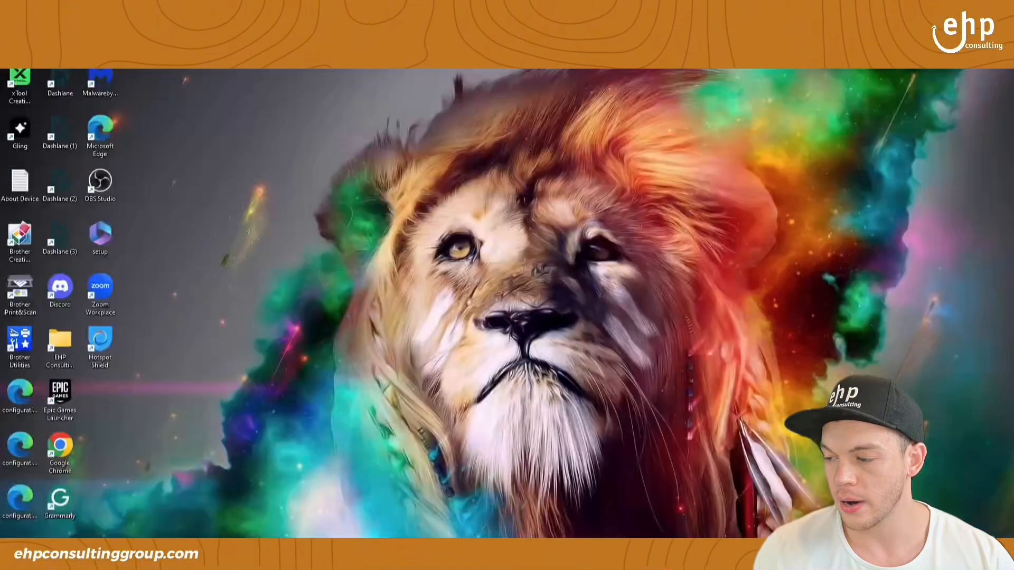
key("super+d")
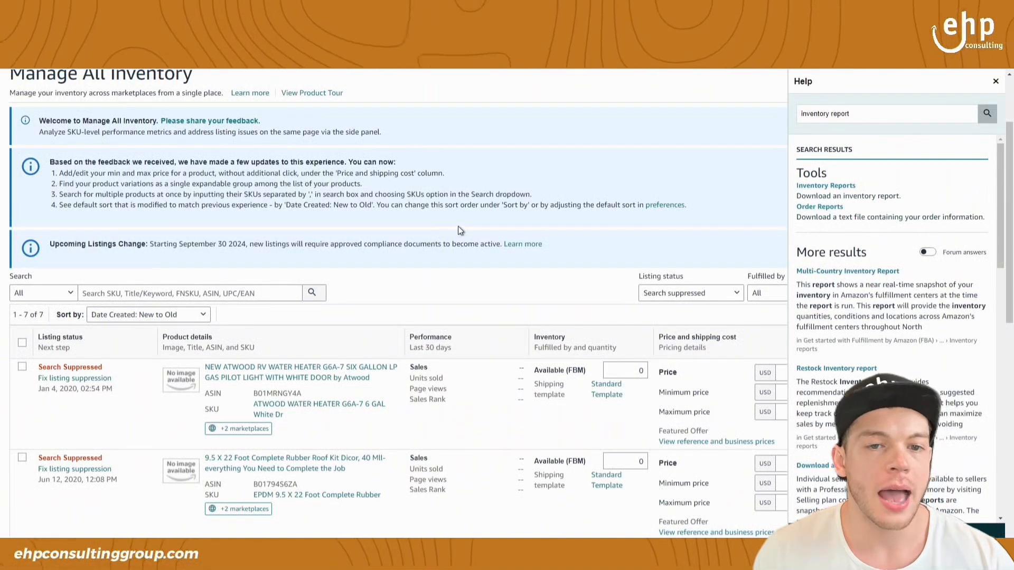
scroll(458, 230, "up", 2)
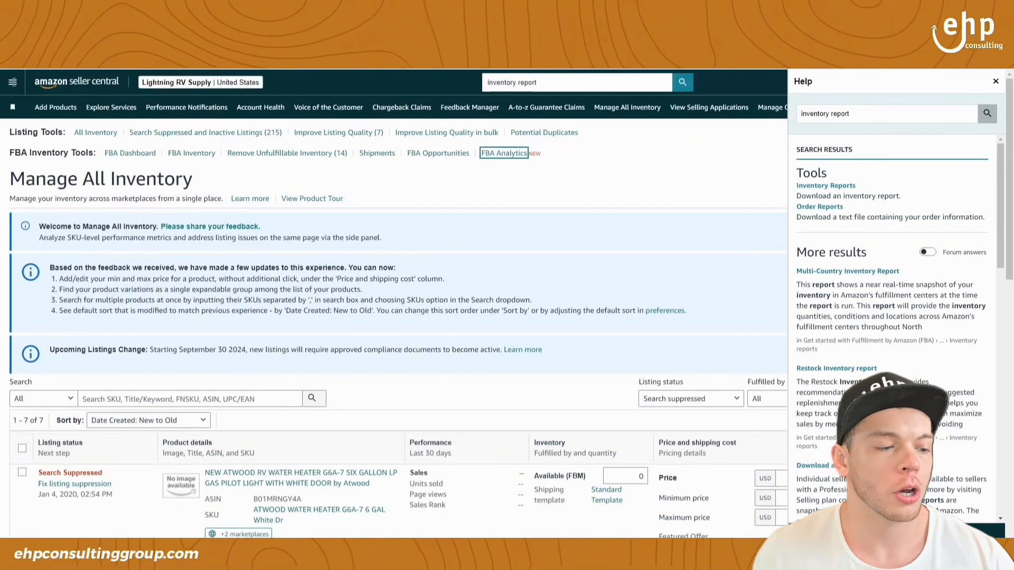
left_click(12, 82)
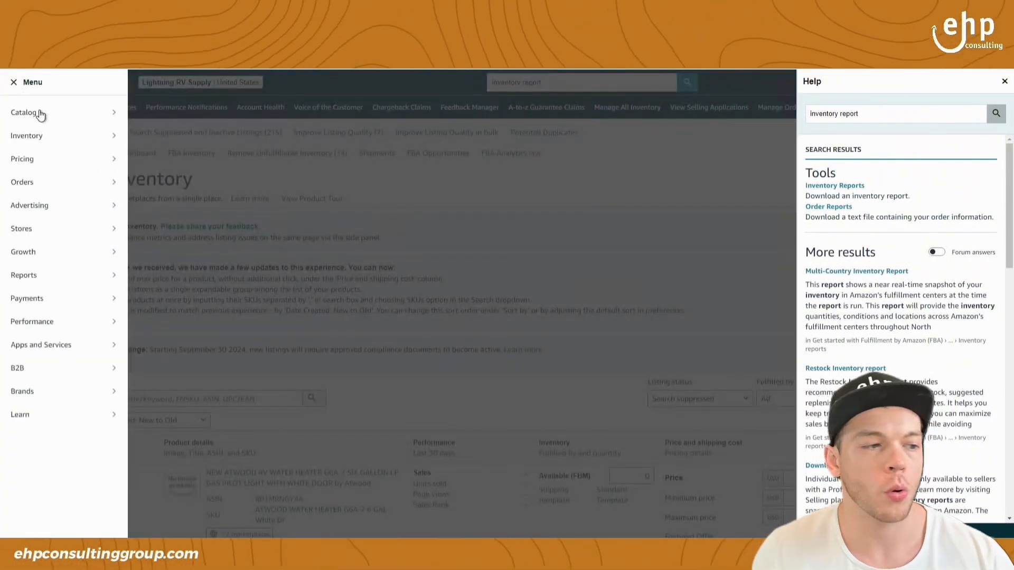
mouse_move(41, 114)
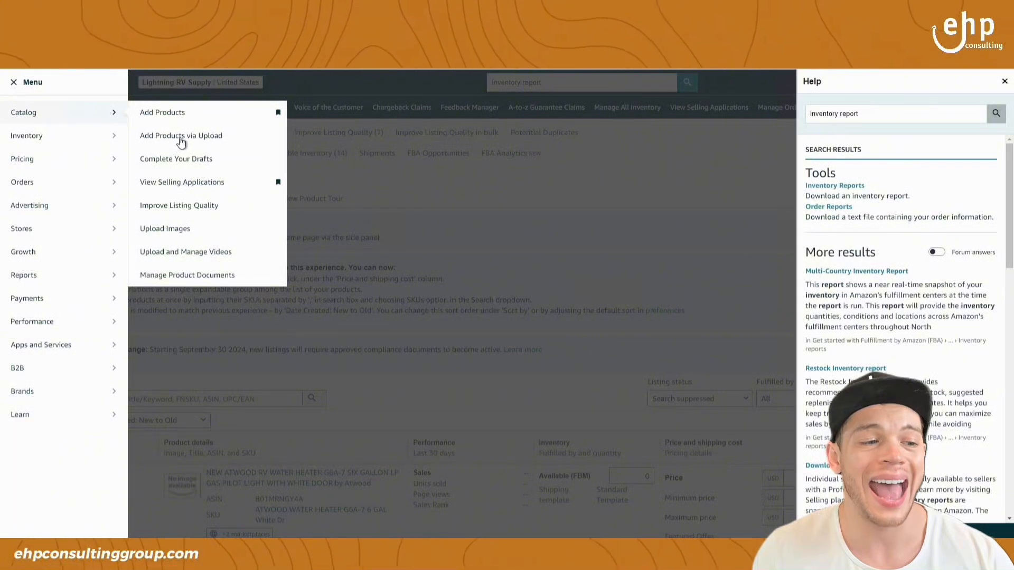
left_click(200, 138)
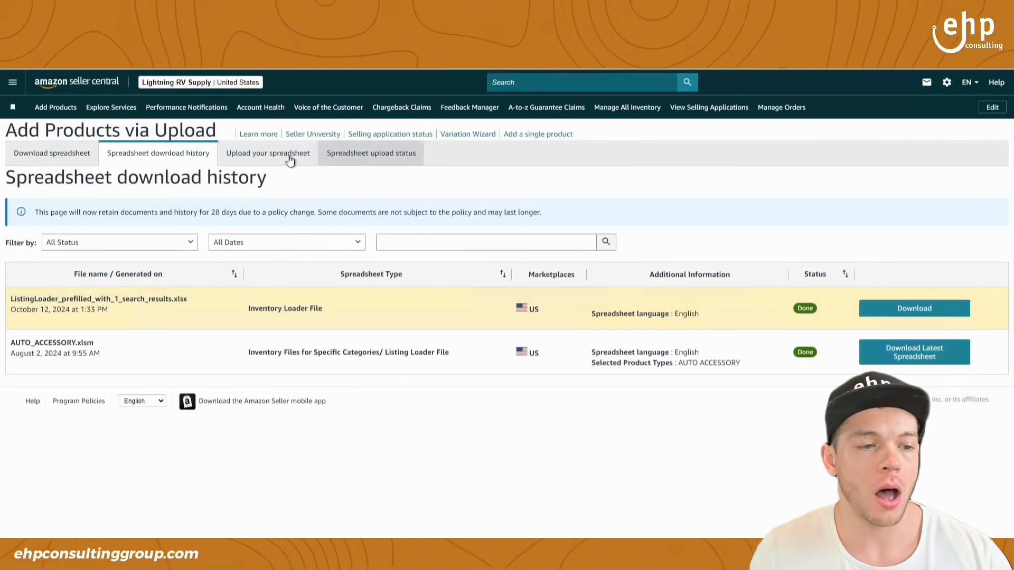
left_click(285, 160)
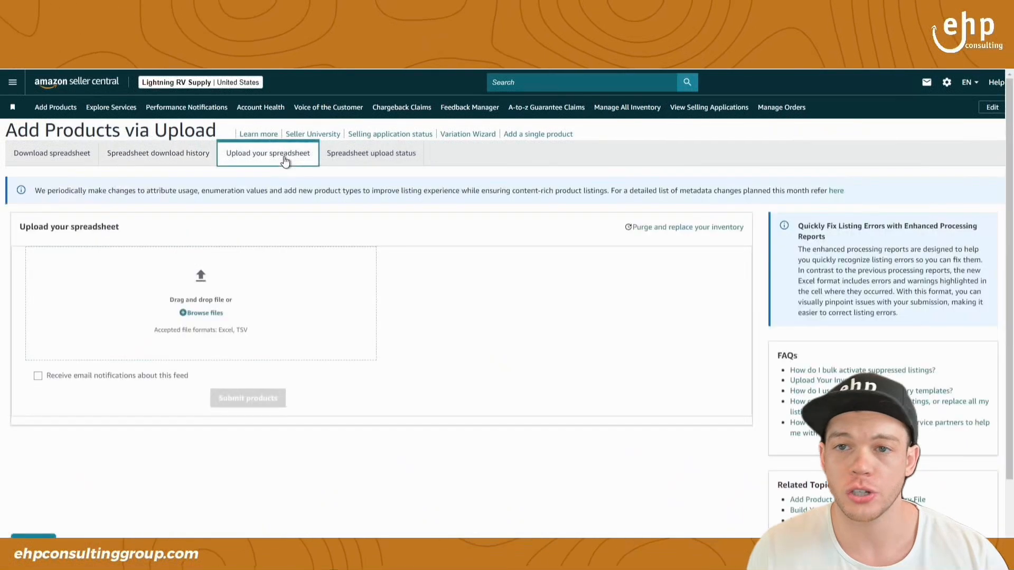
Step: Upload the file Category+Listings+Report+10-12-2024.xlsm and submit its products
left_click(222, 306)
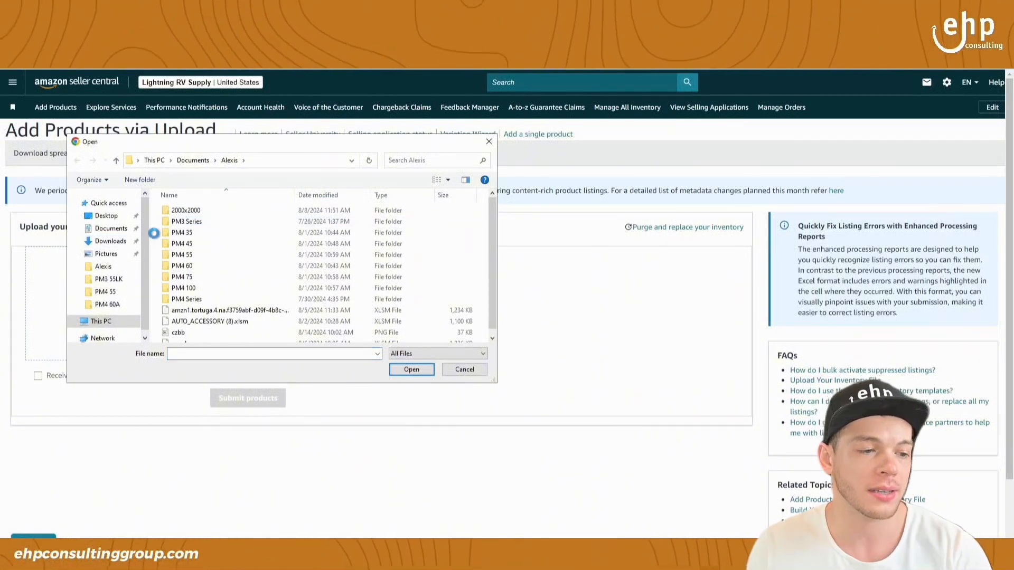
right_click(154, 233)
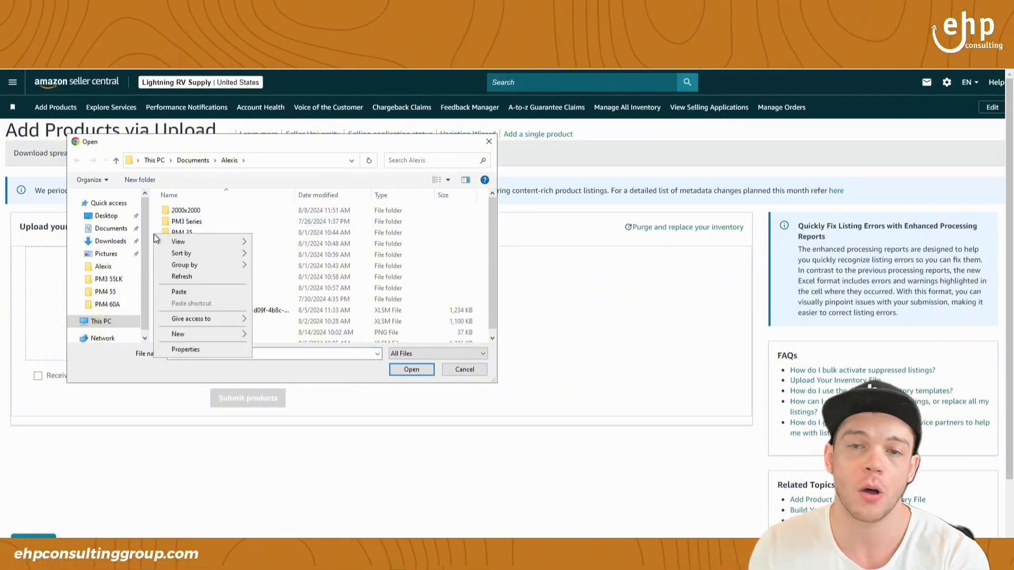
left_click(177, 276)
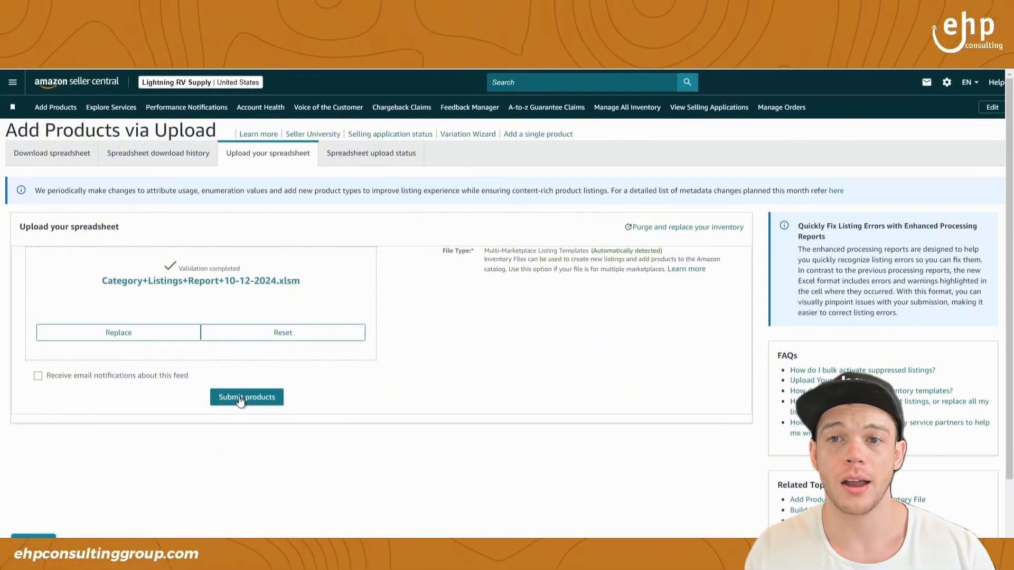
left_click(260, 397)
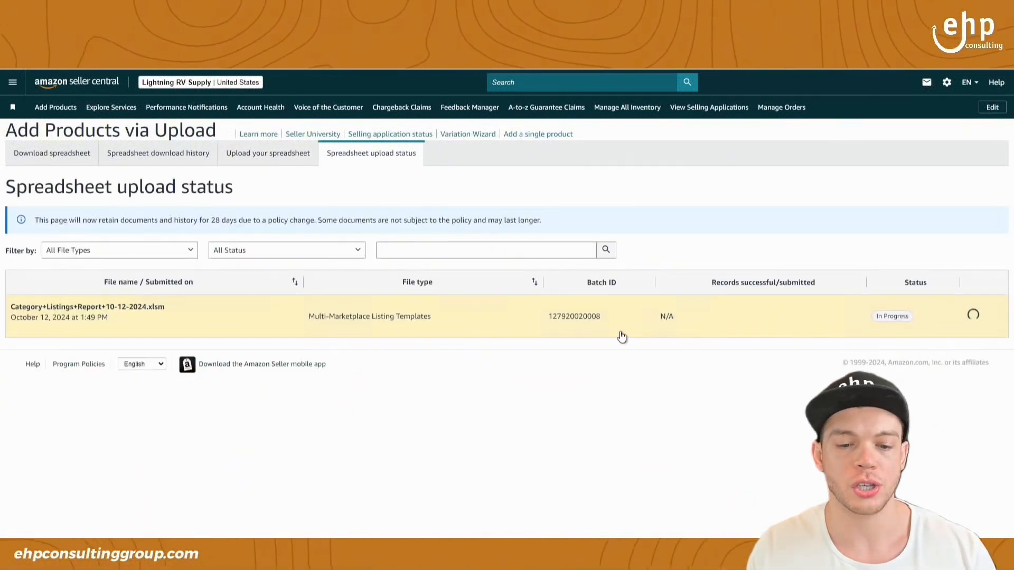
Step: Select the submitted report's batch ID and open the Seller Central support page listing issues to resolve
double_click(577, 316)
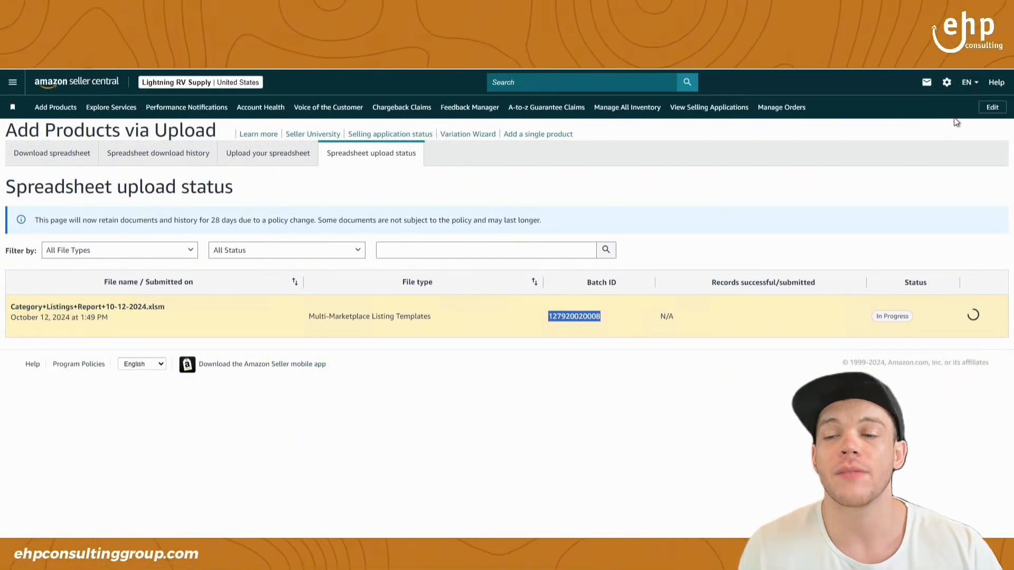
mouse_move(992, 86)
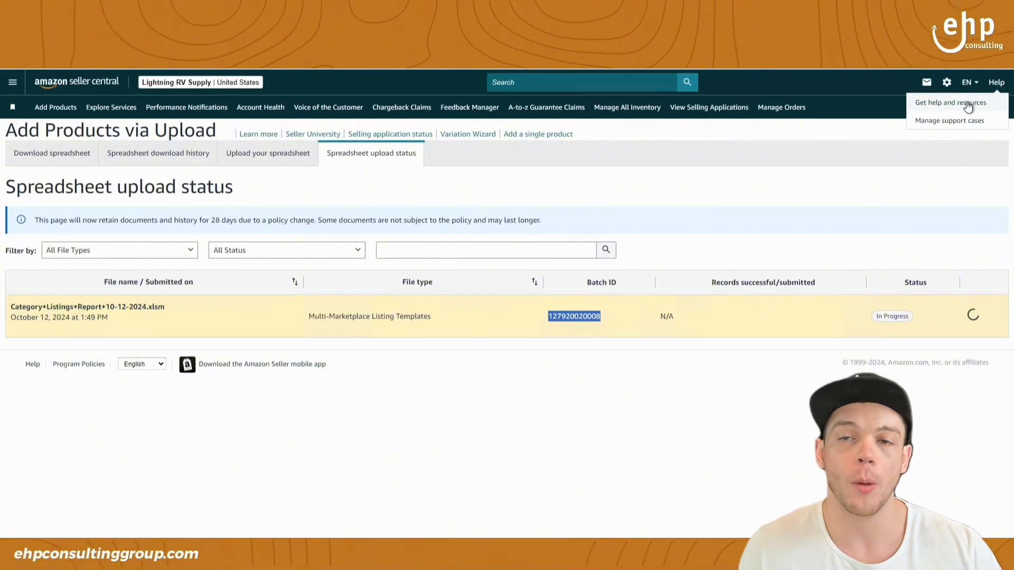
left_click(968, 104)
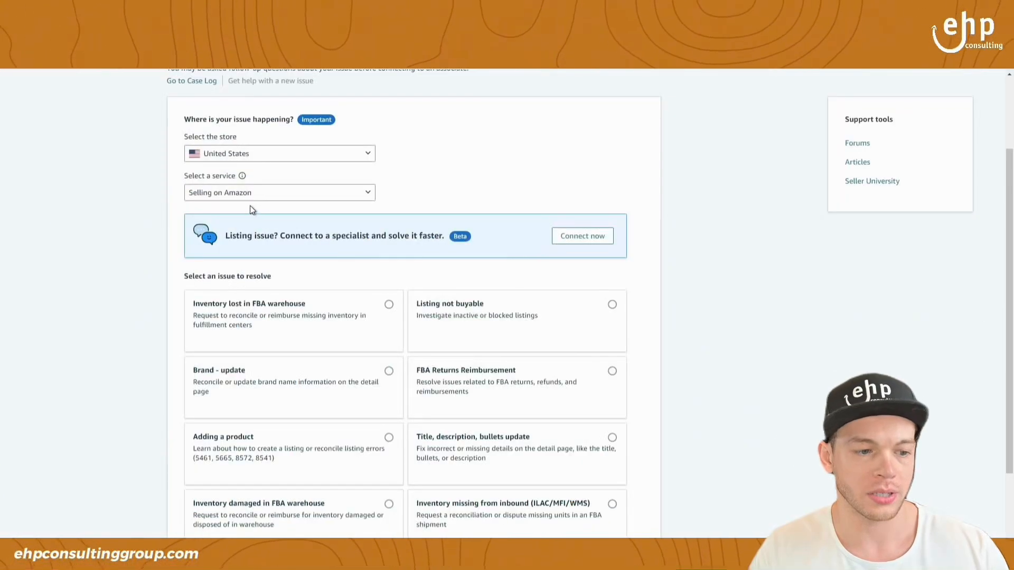
scroll(259, 217, "down", 2)
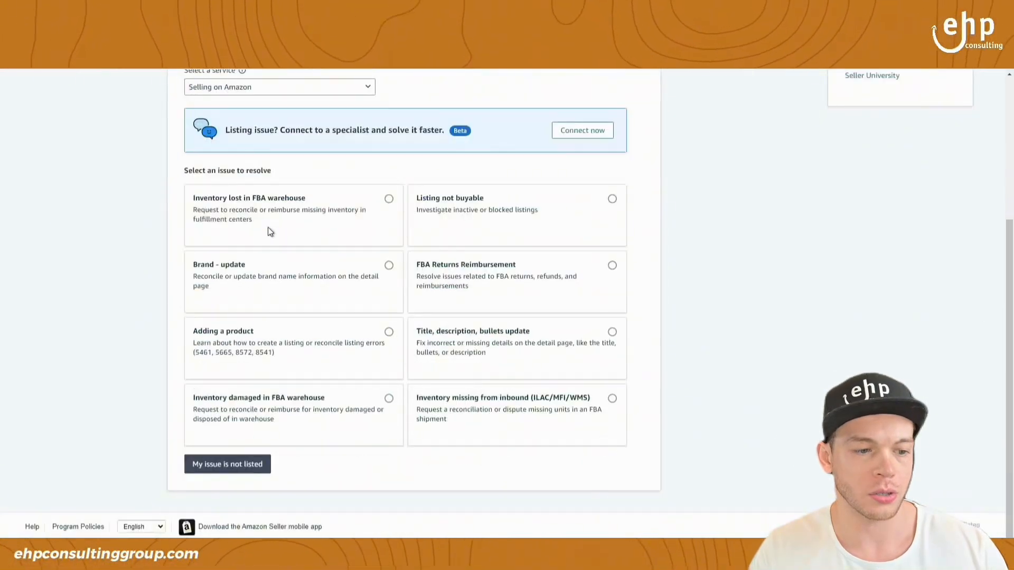
Step: Mark the issue as not listed and begin its description with "Hi," and "My listing has a supression issue (iamge attacehd)"
left_click(244, 467)
scroll(310, 501, "down", 3)
left_click(308, 388)
type("Hi,")
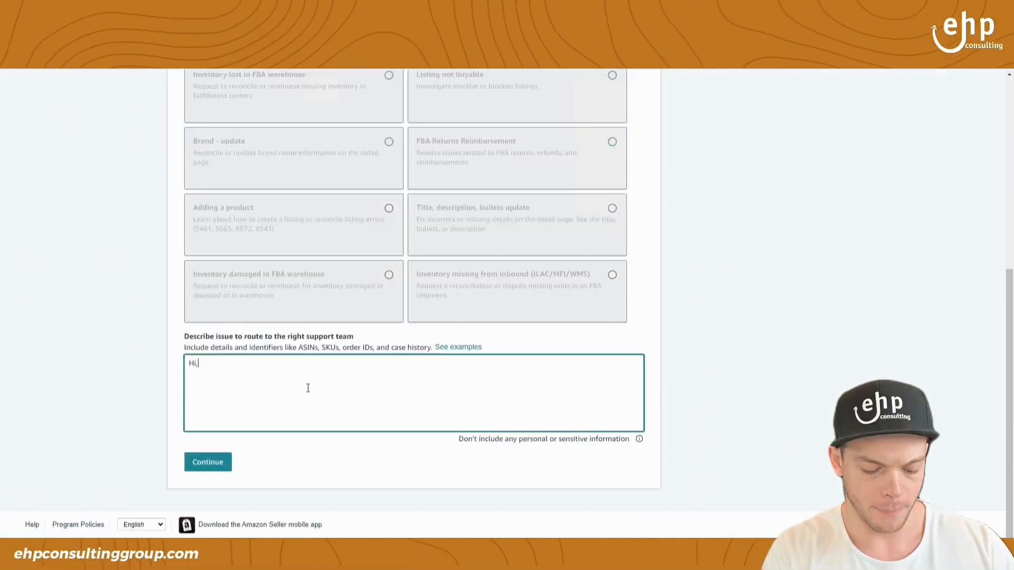
key("Return")
key("Return")
type("My listing ha")
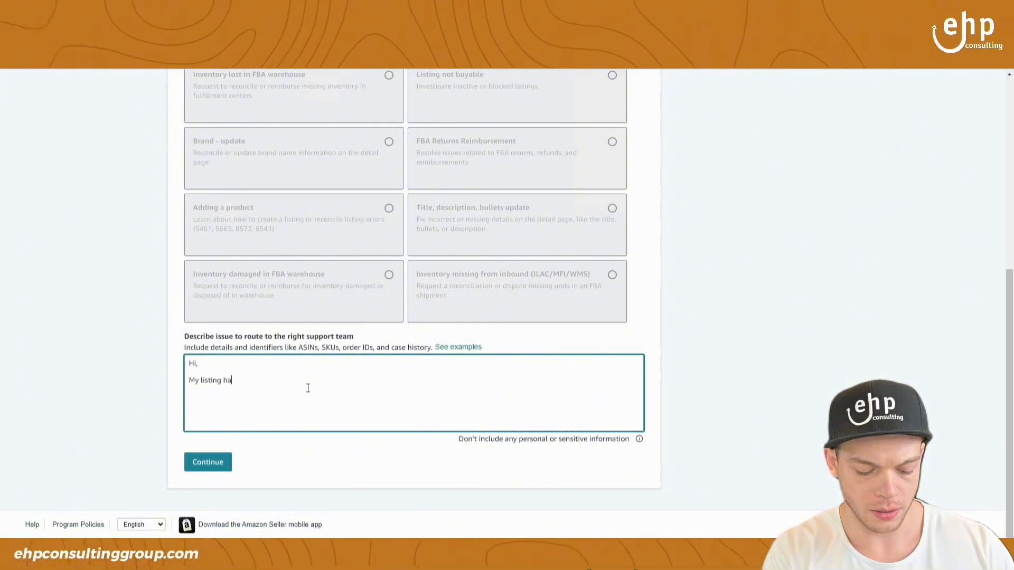
type("s a supre")
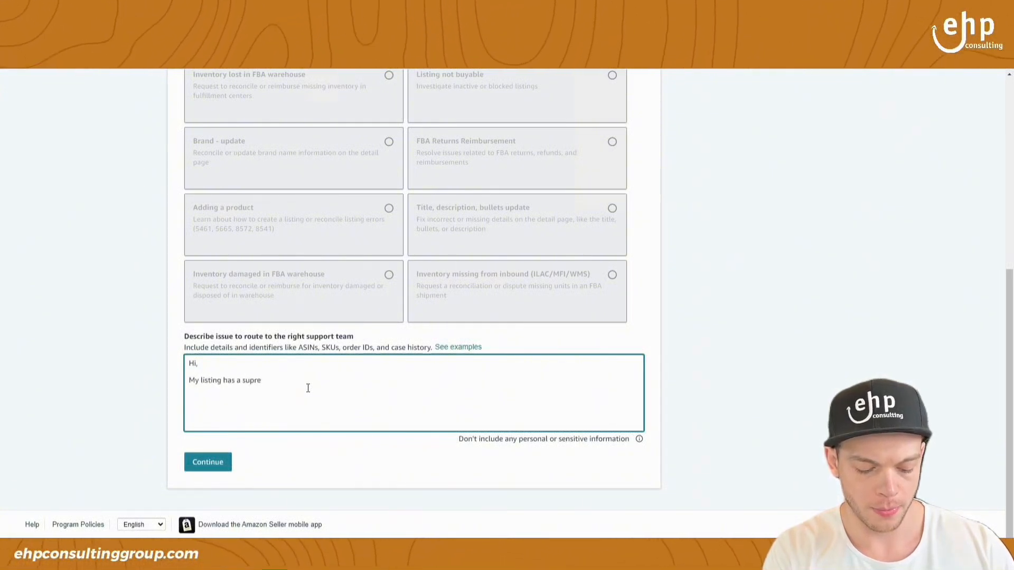
type("ssion issue (iamge attacehd)")
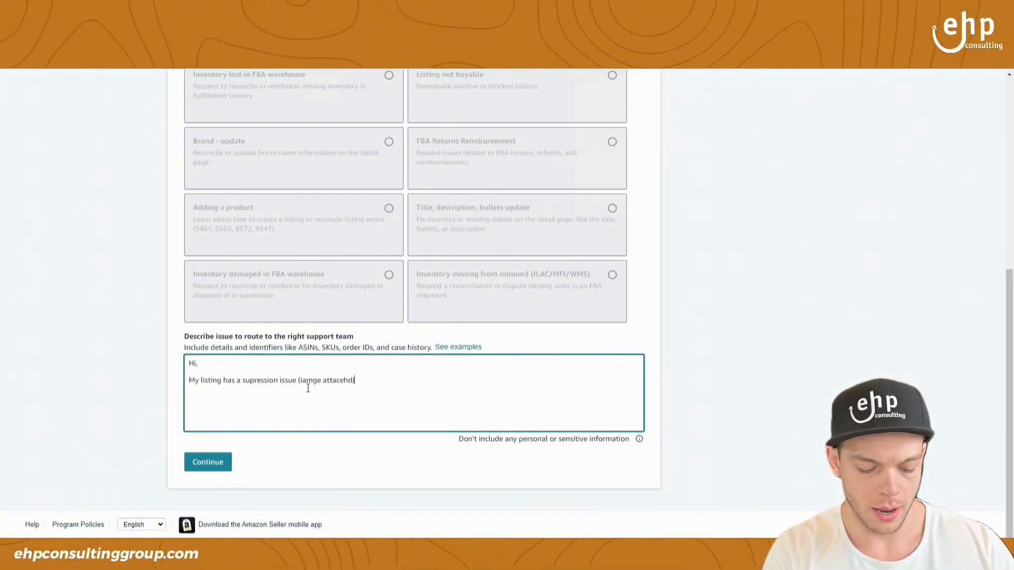
Step: Add the line "I already did the update and it is not going through Here is the BATHC ID:" followed by the copied batch ID
key("Return")
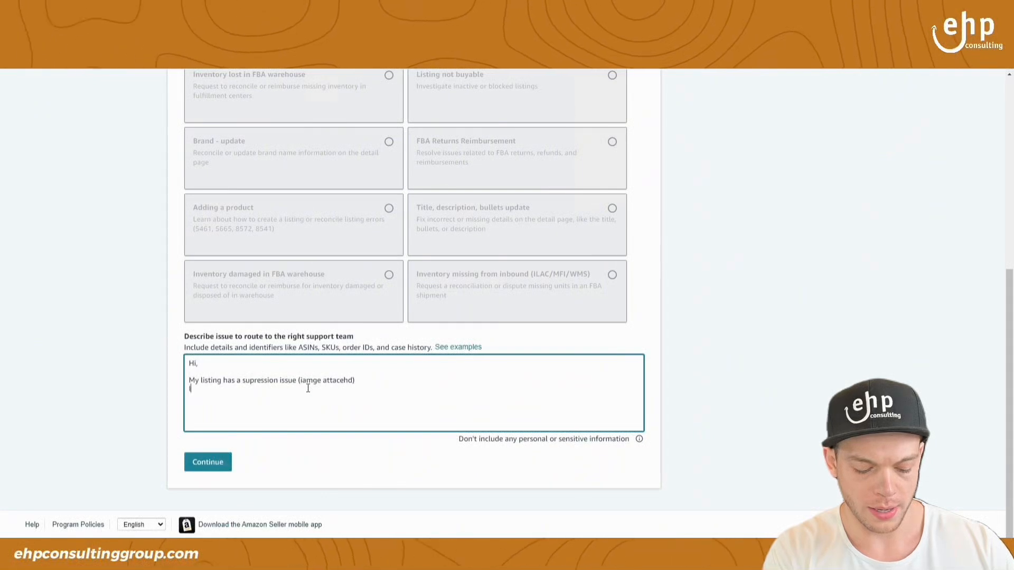
type("I already did the u")
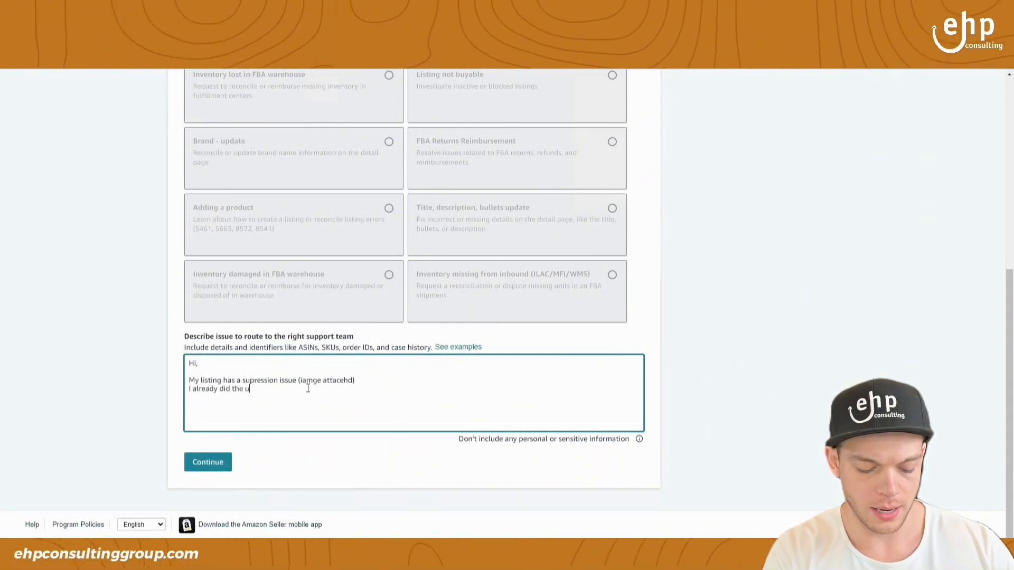
type("pdate and it is not going through")
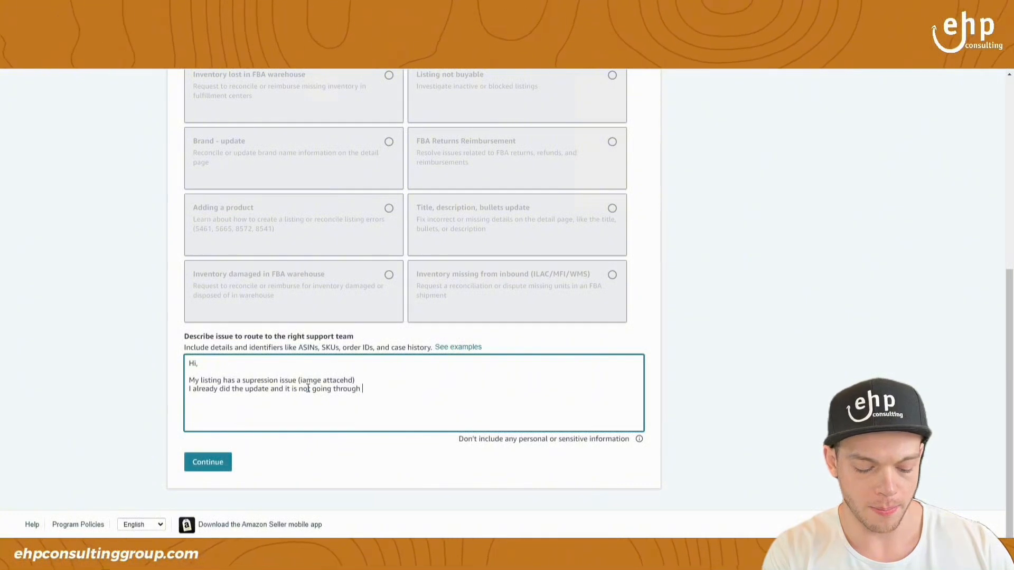
type(" Here is the BA")
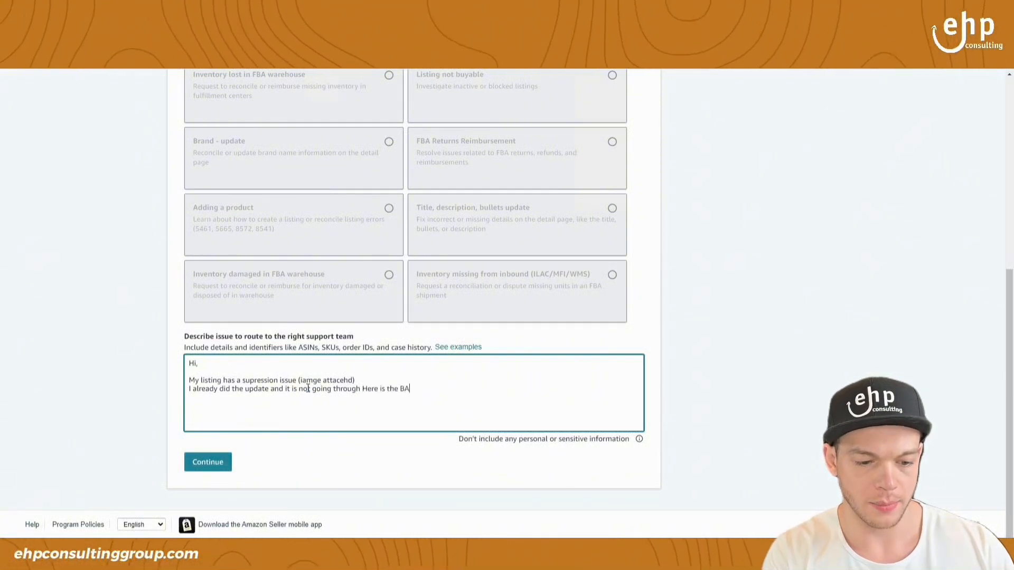
type("THC ID:")
key("ctrl+v")
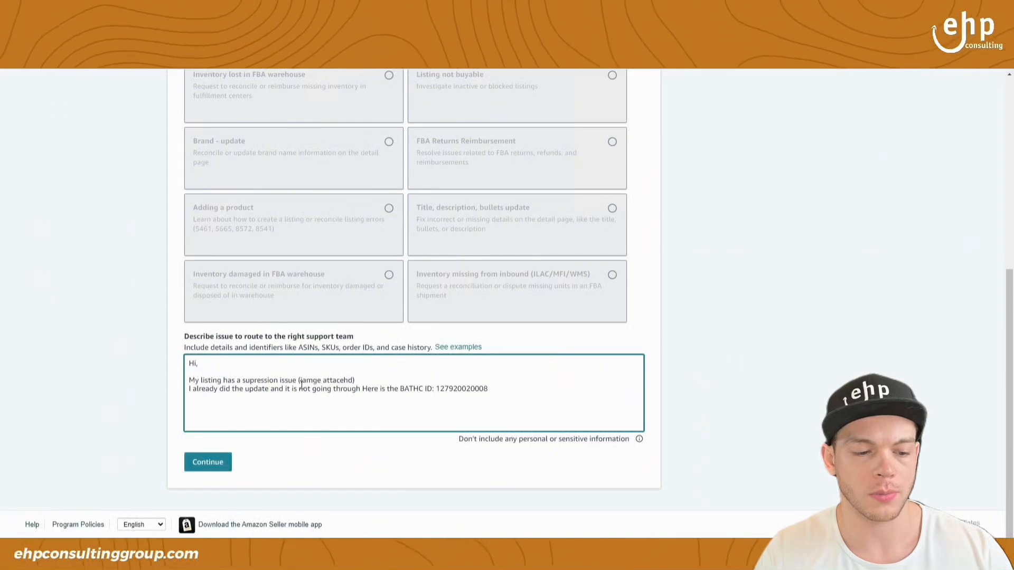
Step: Submit the issue description and classify it as not listed, under the Product or listing related category
key("shift+Up")
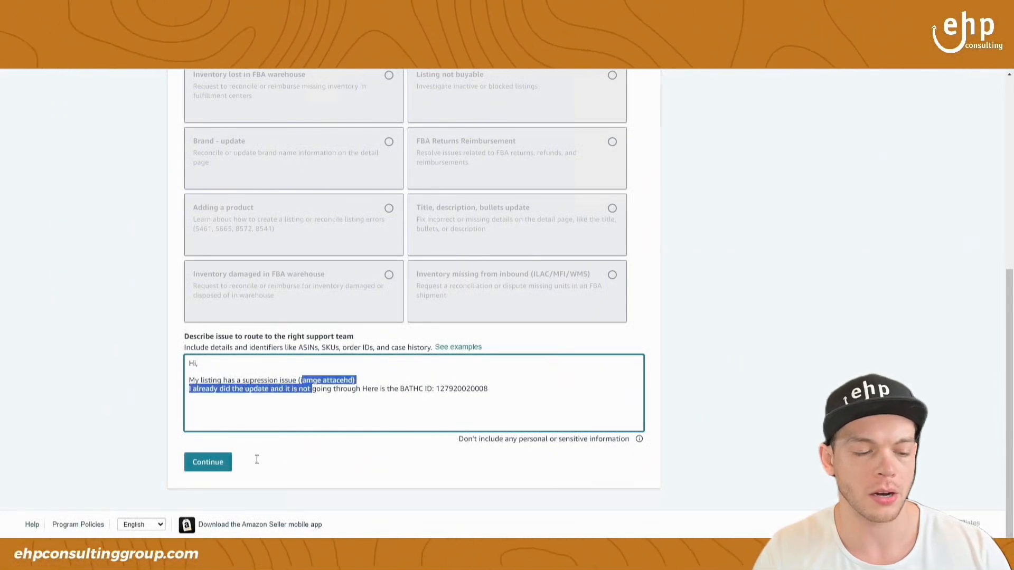
left_click(423, 390)
left_click(208, 464)
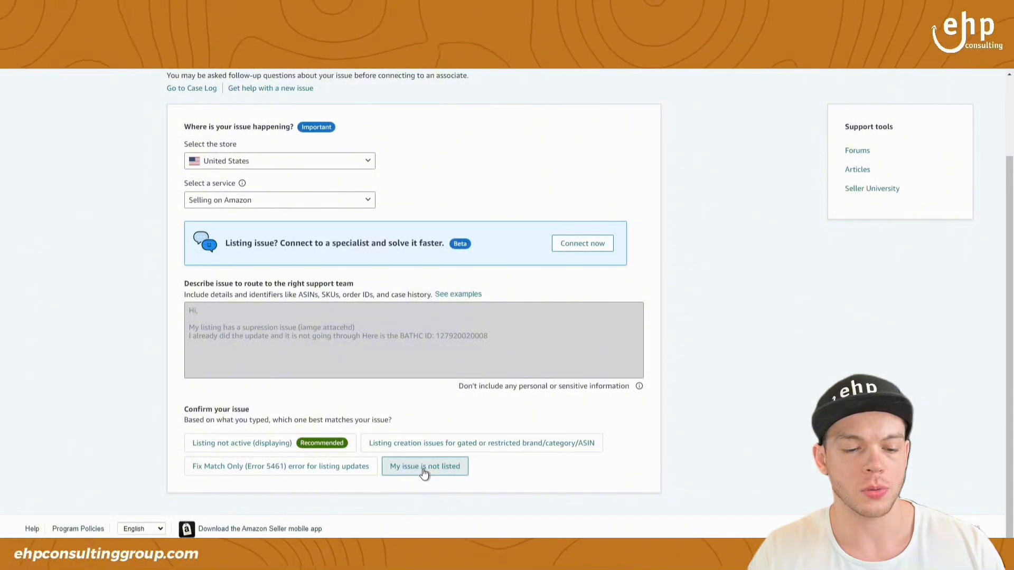
left_click(425, 466)
scroll(366, 468, "down", 1)
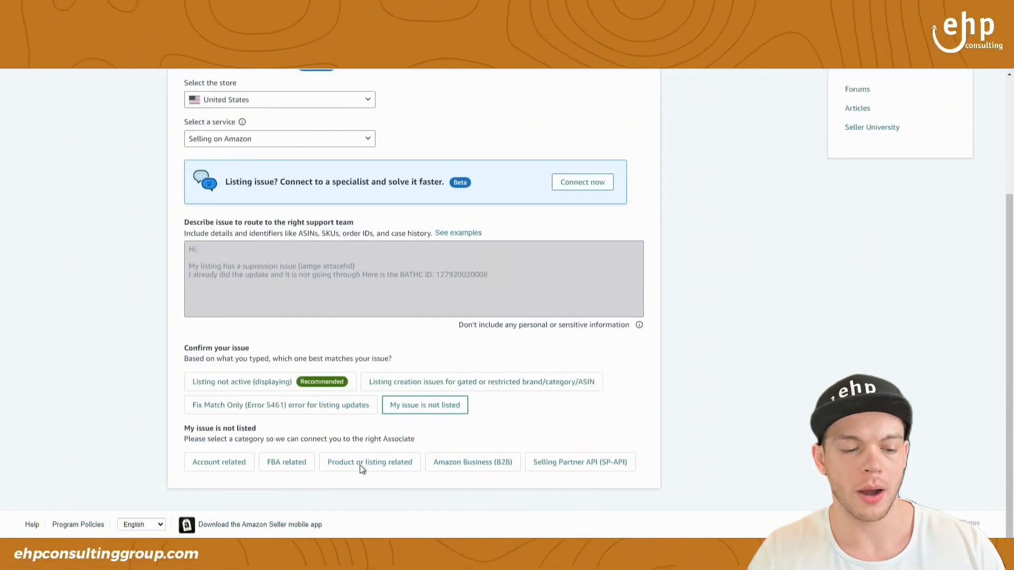
left_click(360, 465)
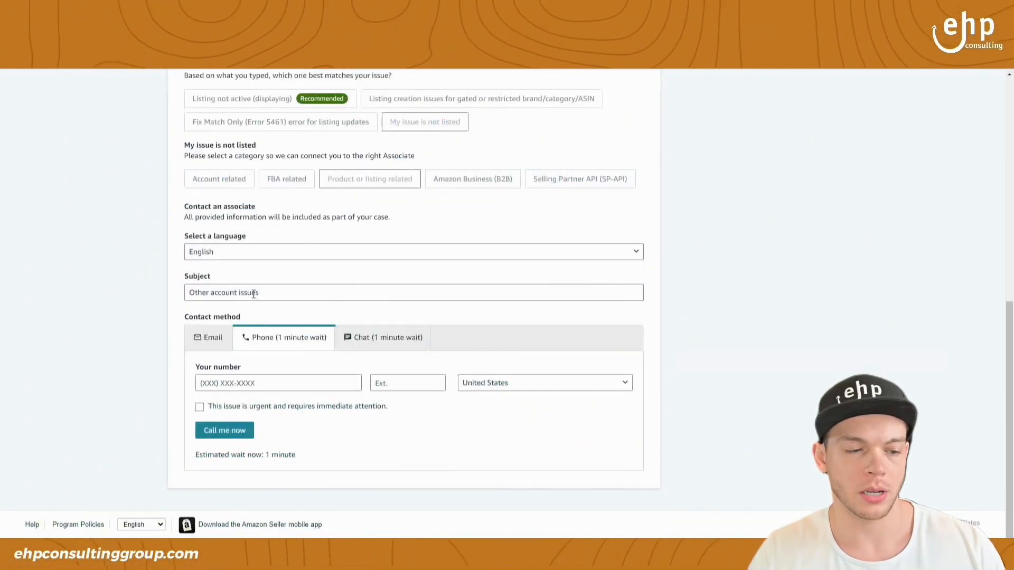
Step: Replace the case subject with "Transfer to catalog team" and choose email as the contact method
triple_click(253, 294)
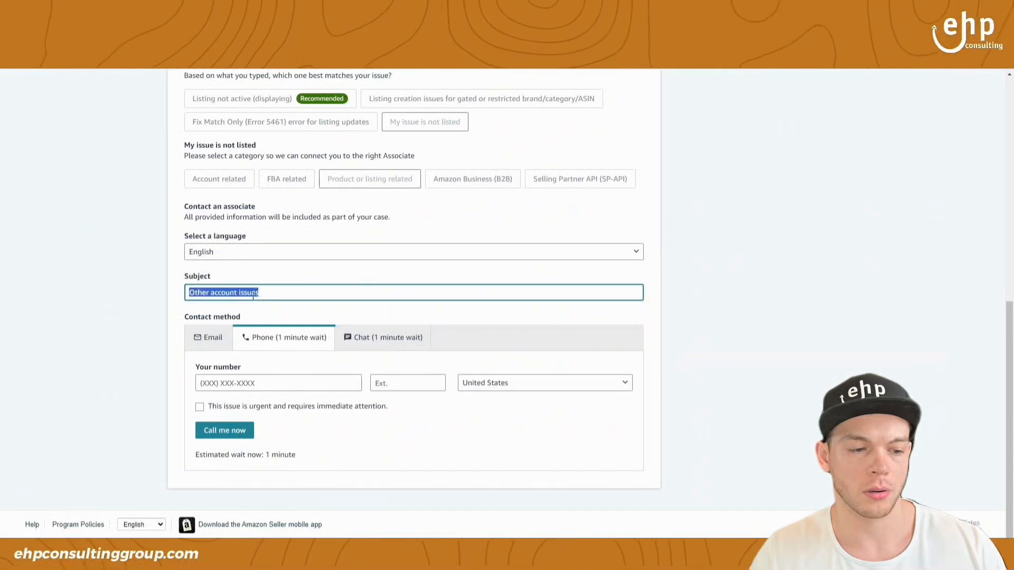
type("Transfer")
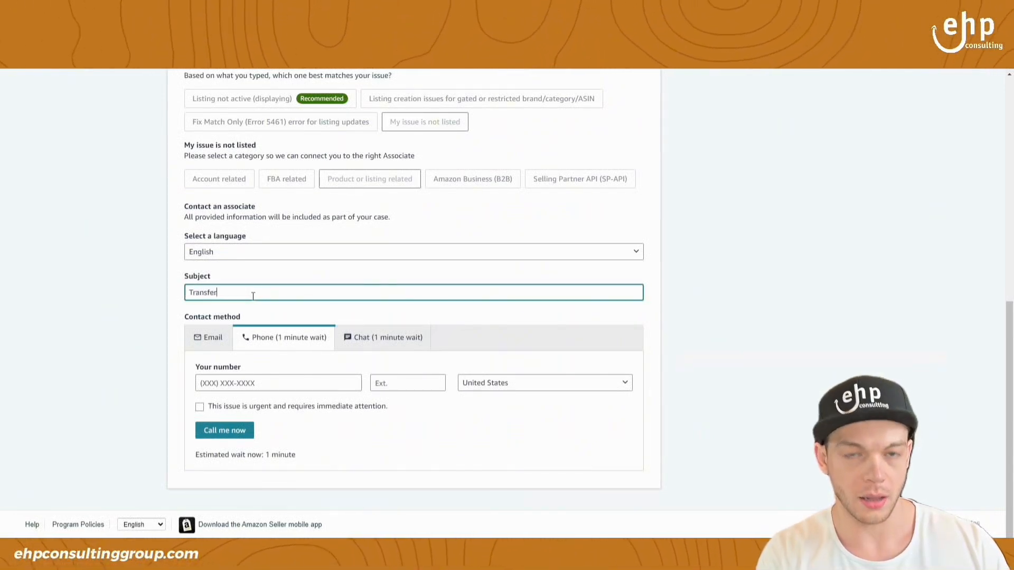
type(" to catalog ea")
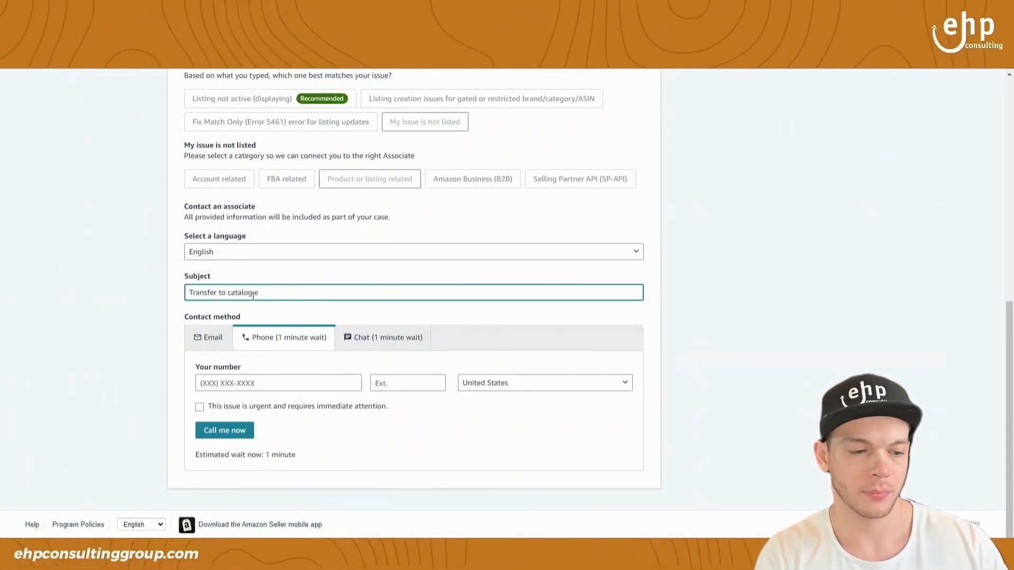
type("eam")
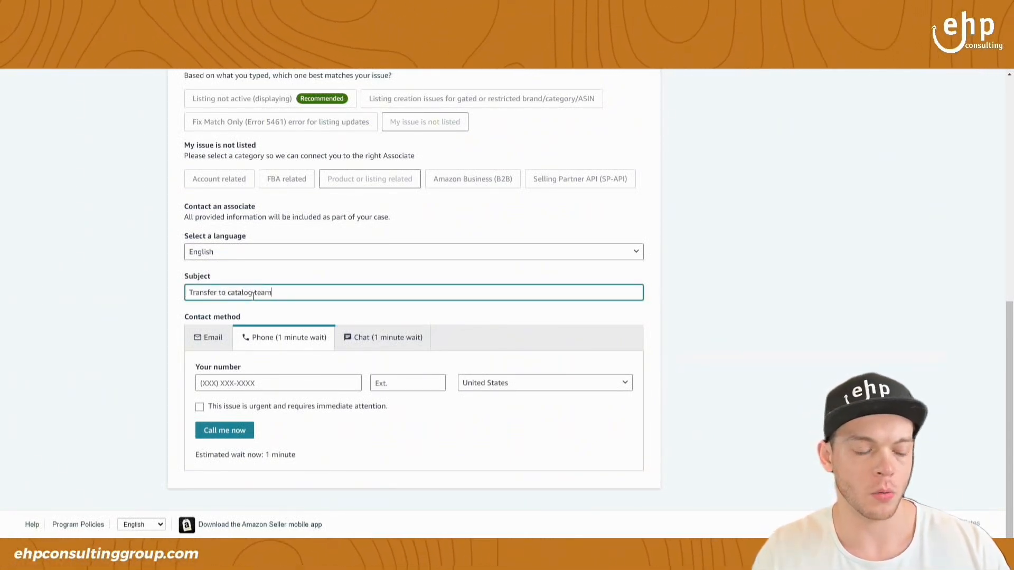
left_click(210, 341)
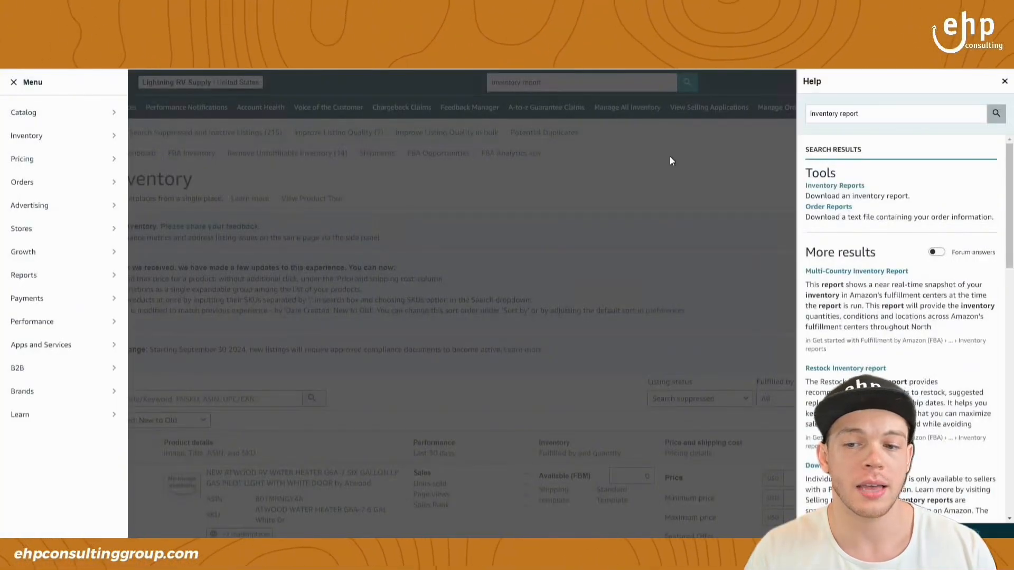
Step: Switch to the Google Docs document on levels of Amazon Seller Support and examine its list of escalation levels
left_click(486, 335)
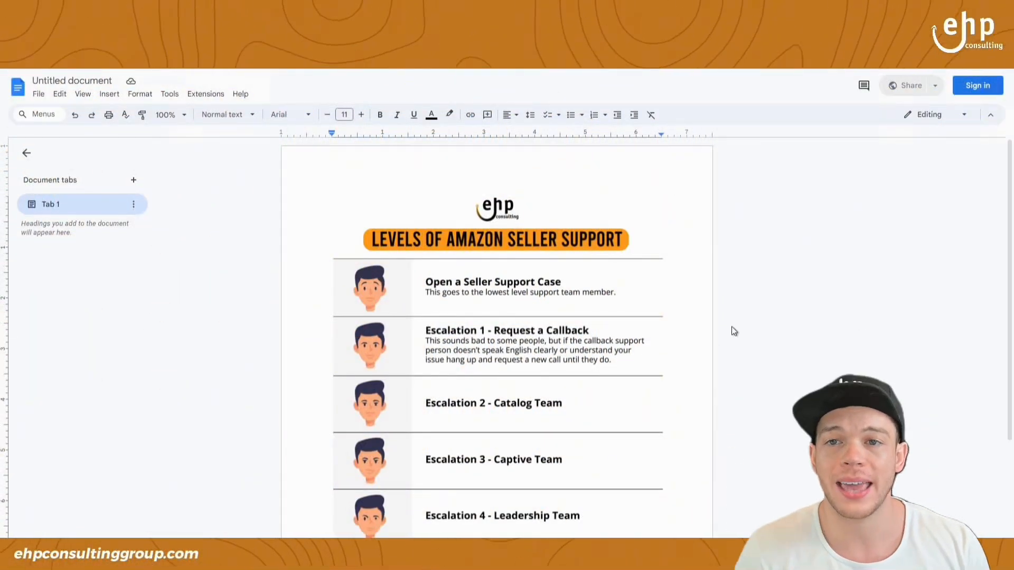
scroll(617, 301, "down", 1)
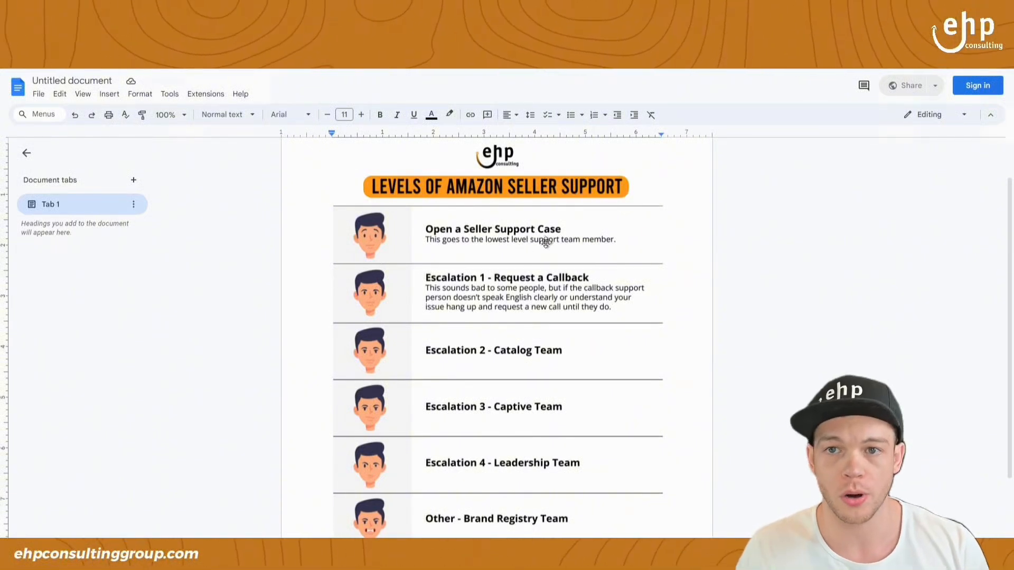
scroll(546, 243, "down", 1)
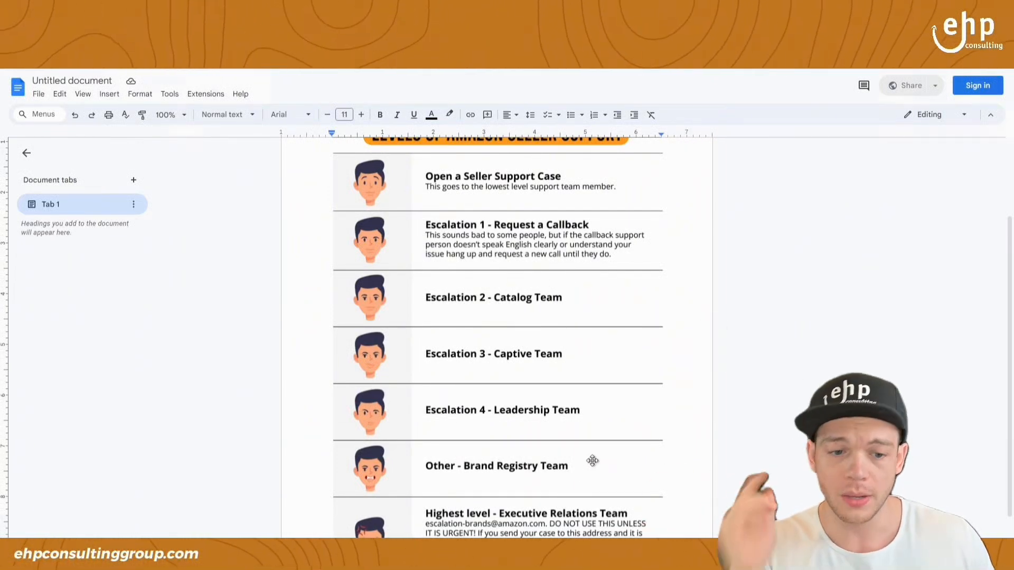
scroll(570, 422, "up", 2)
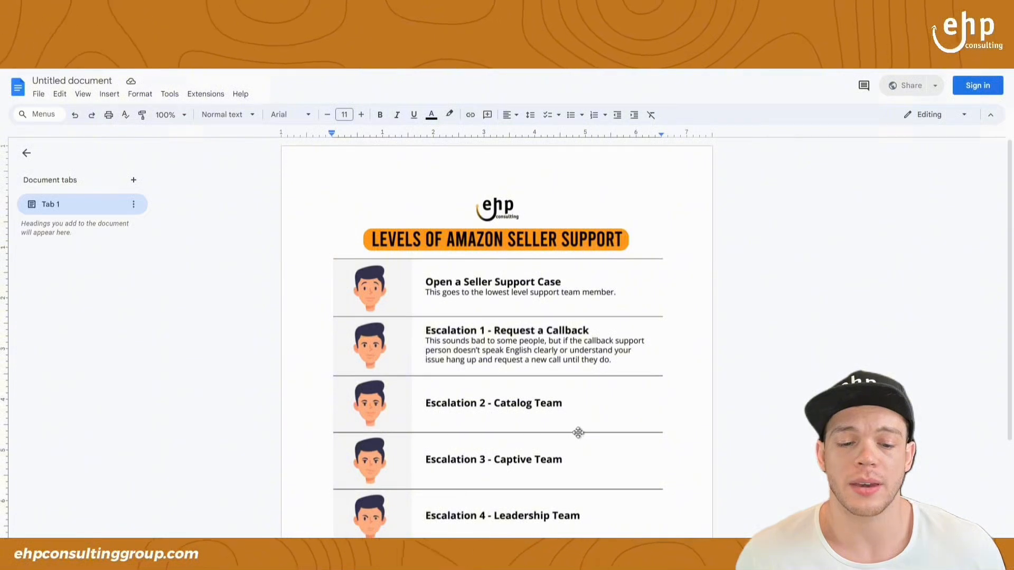
scroll(577, 430, "down", 1)
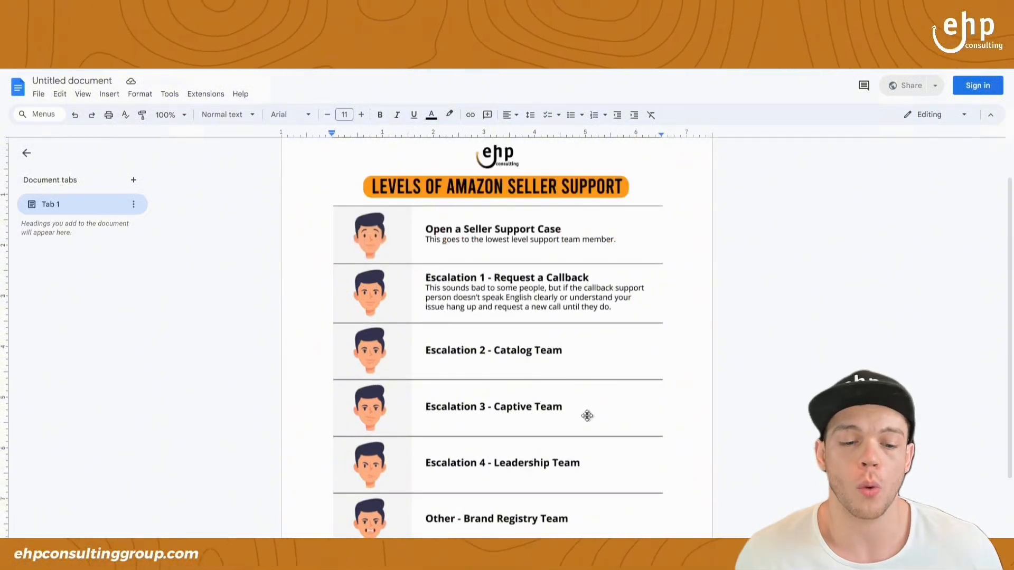